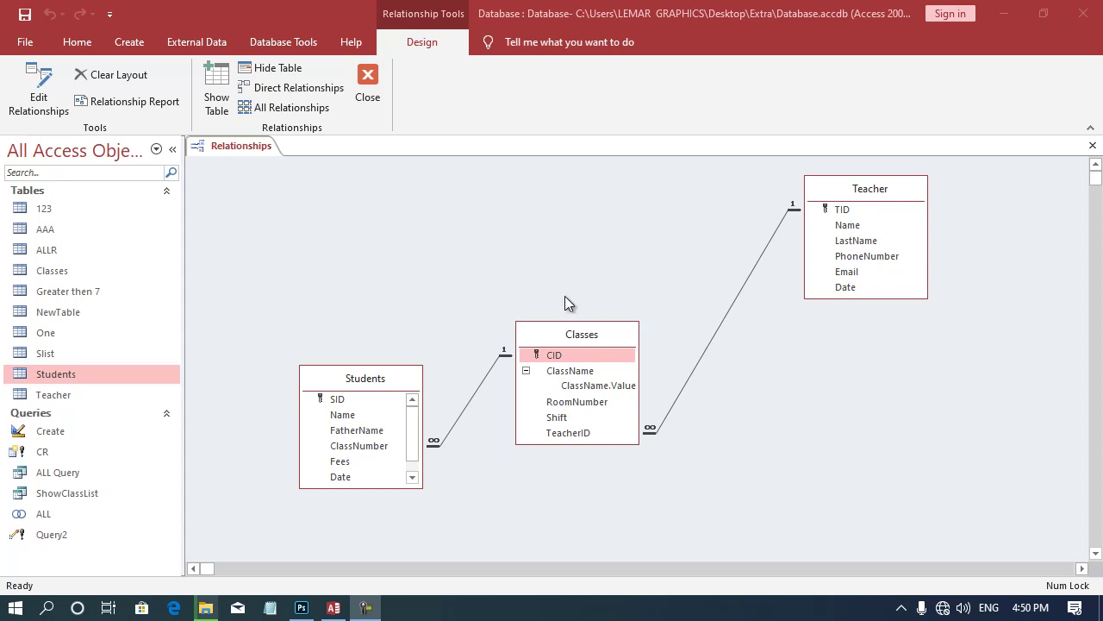
# Close the Relationships window linking Students, Classes and Teacher.
pyautogui.hotkey('ctrl', 'w')
# Start a new query design with the Classes and Students tables added.
pyautogui.click(129, 42)
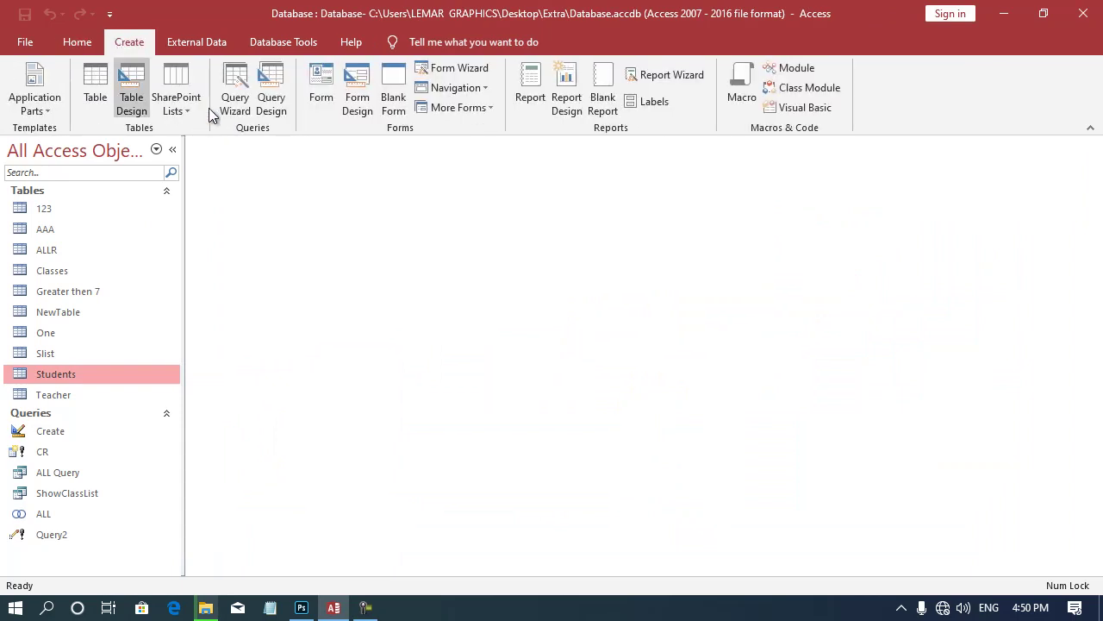
pyautogui.click(271, 93)
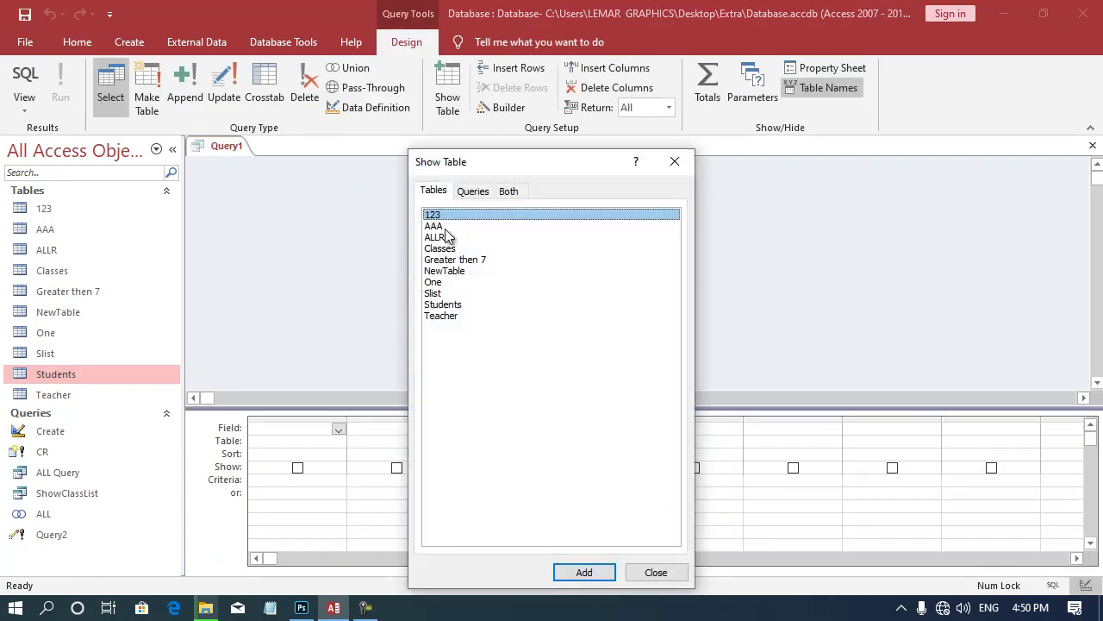
pyautogui.doubleClick(450, 248)
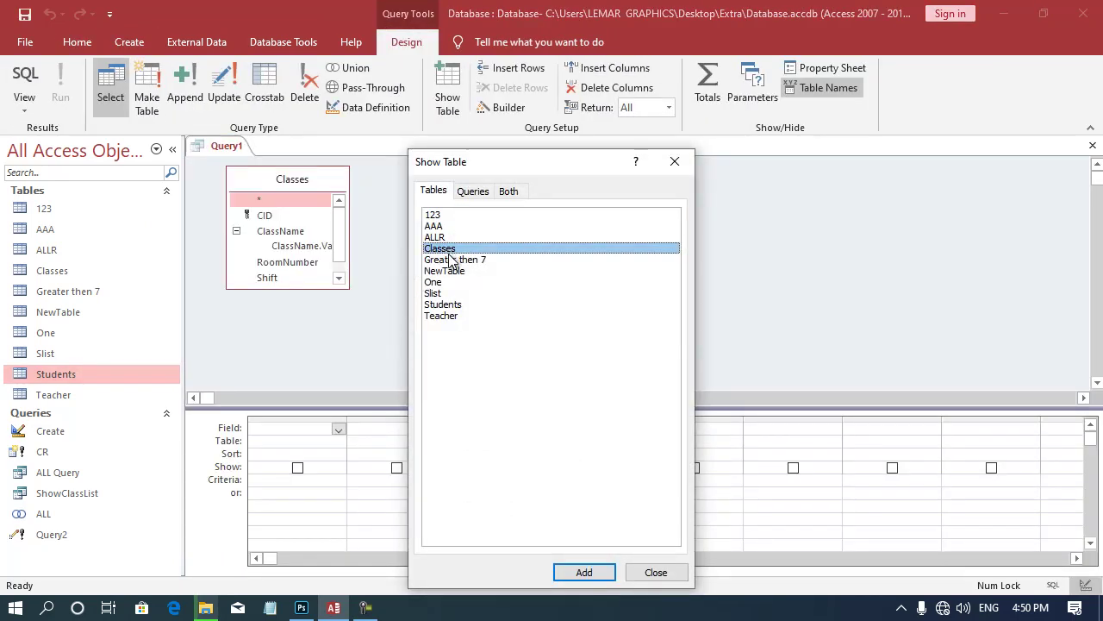
pyautogui.doubleClick(450, 305)
pyautogui.click(675, 161)
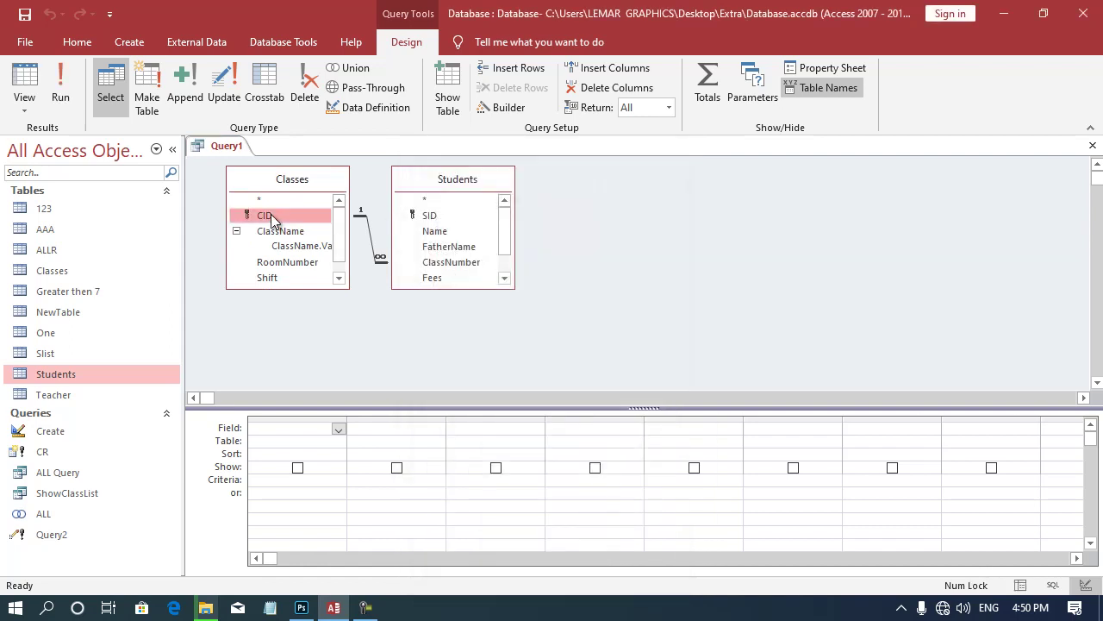
# Add CID, ClassName, Shift, Name and ClassNumber fields, run the query, then close it.
pyautogui.doubleClick(271, 217)
pyautogui.doubleClick(293, 234)
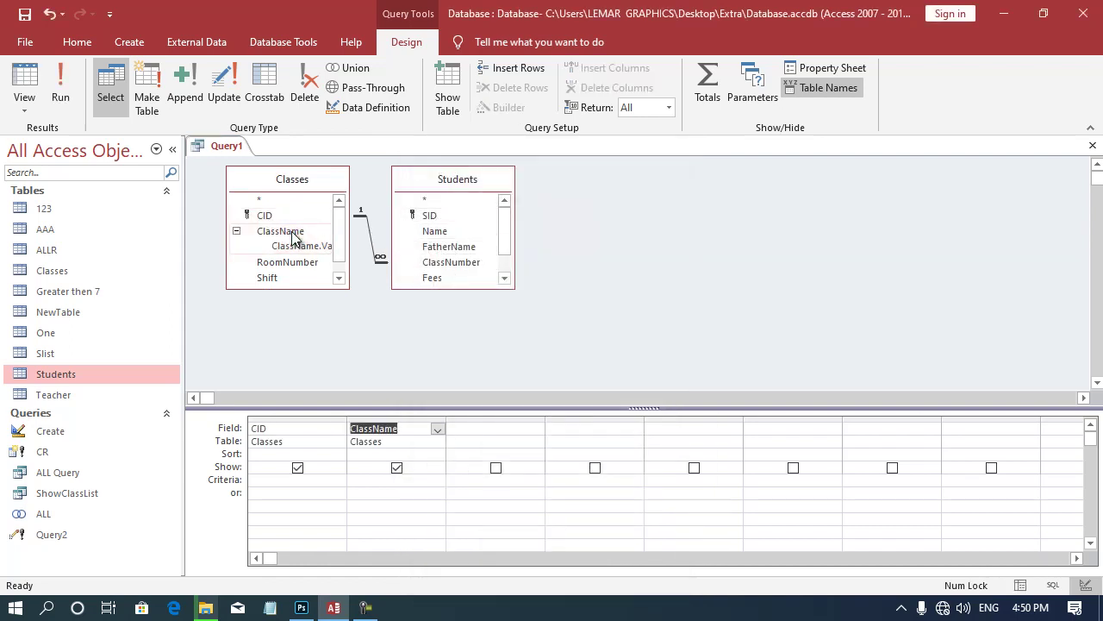
pyautogui.doubleClick(285, 276)
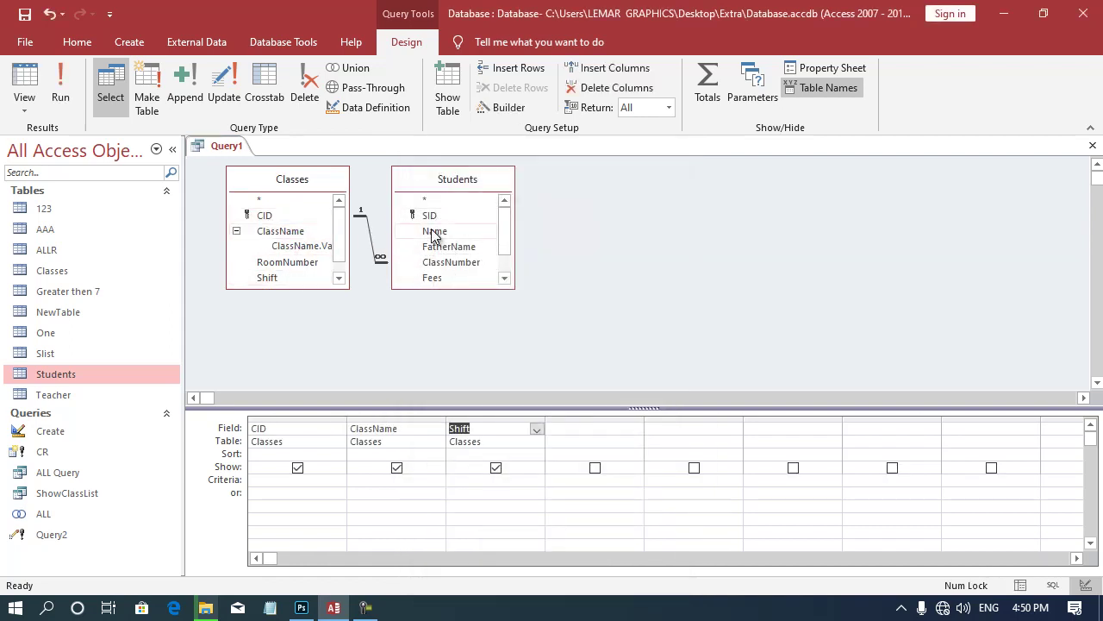
pyautogui.doubleClick(434, 231)
pyautogui.doubleClick(451, 263)
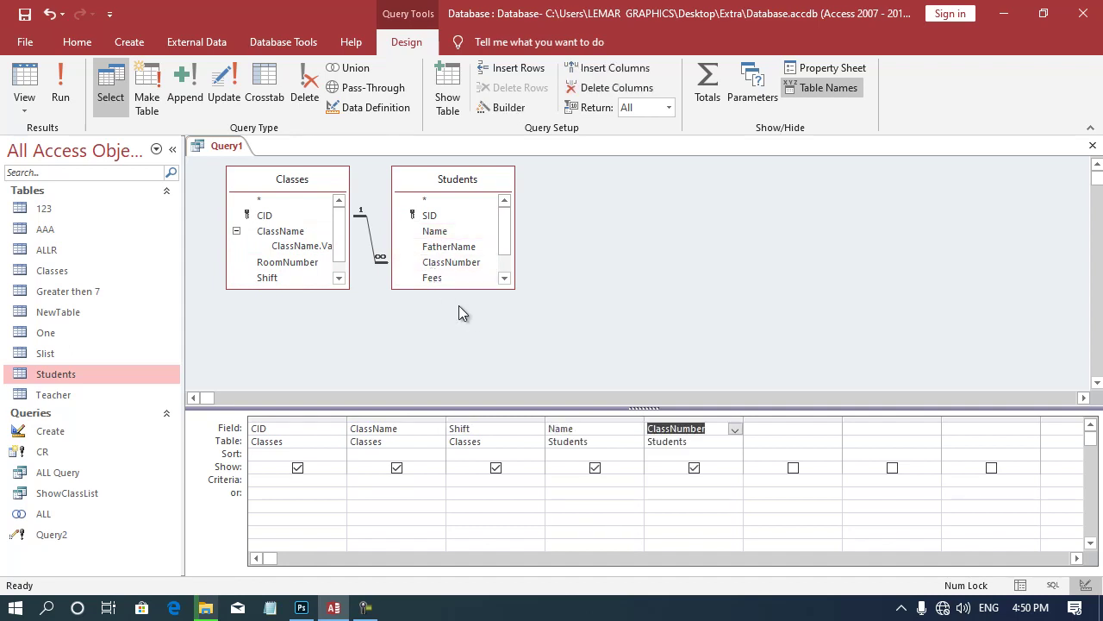
pyautogui.click(58, 79)
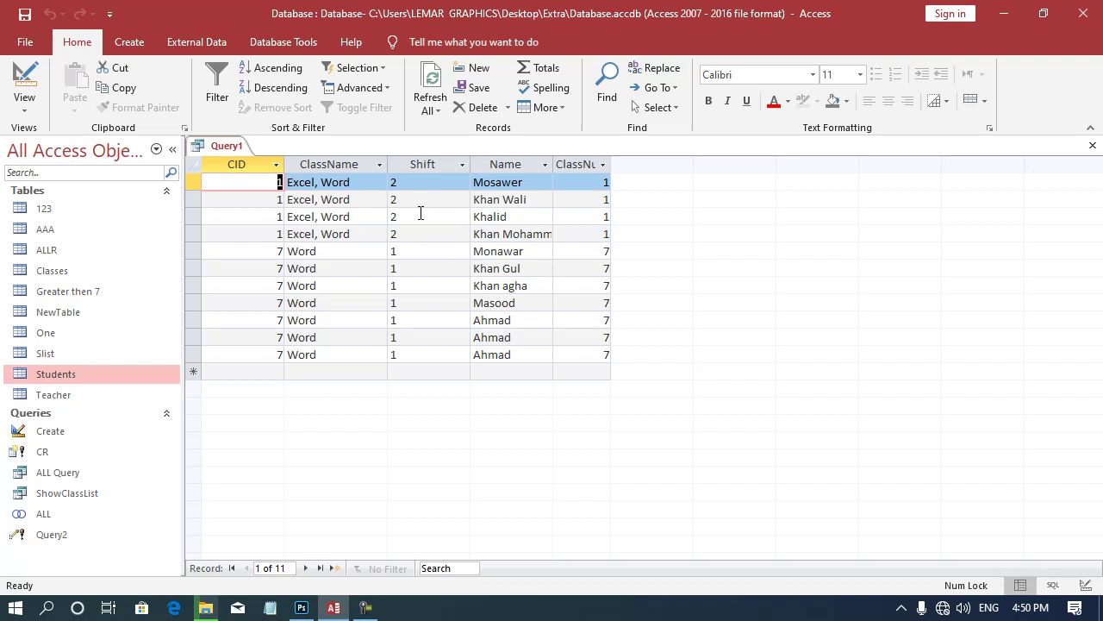
pyautogui.hotkey('ctrl', 'w')
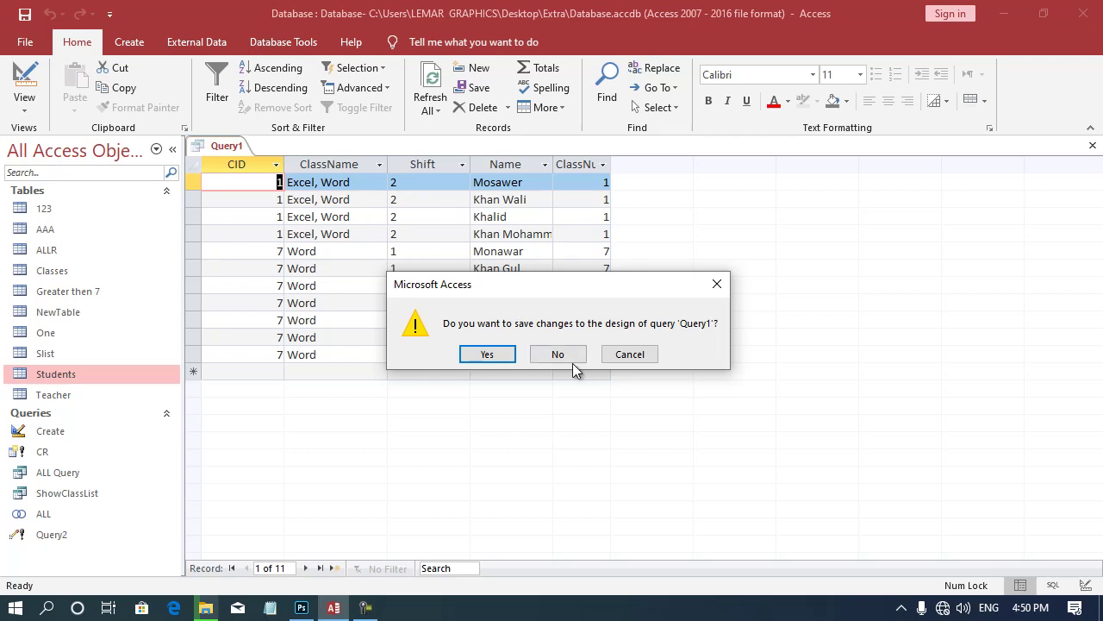
# Discard Query1 unsaved and start a new blank query in the SQL editor.
pyautogui.click(558, 356)
pyautogui.click(126, 42)
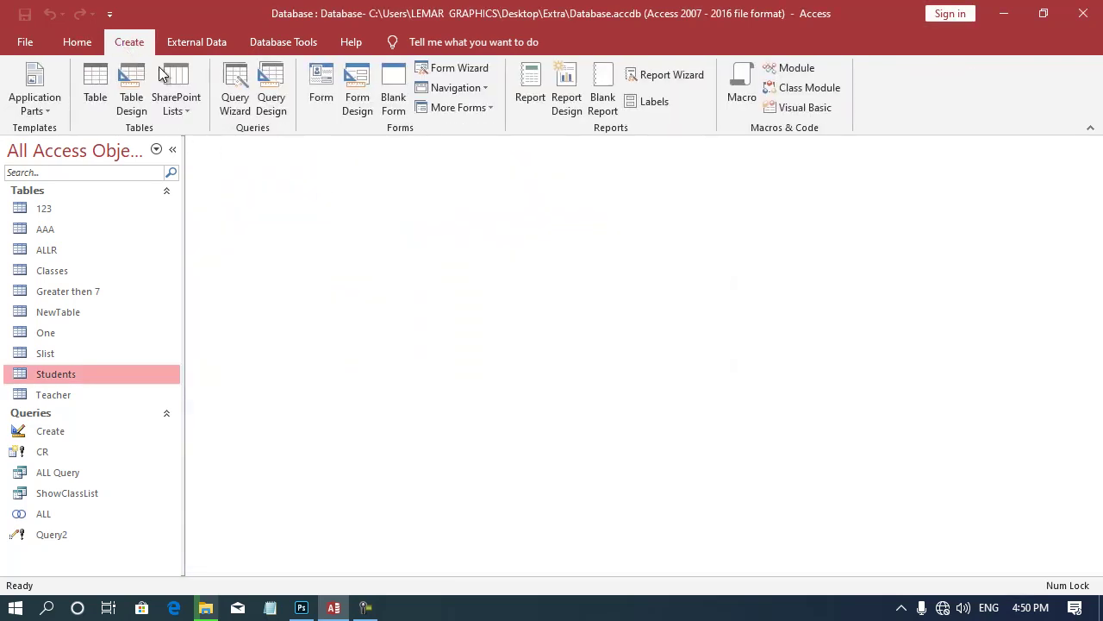
pyautogui.click(272, 110)
pyautogui.click(675, 163)
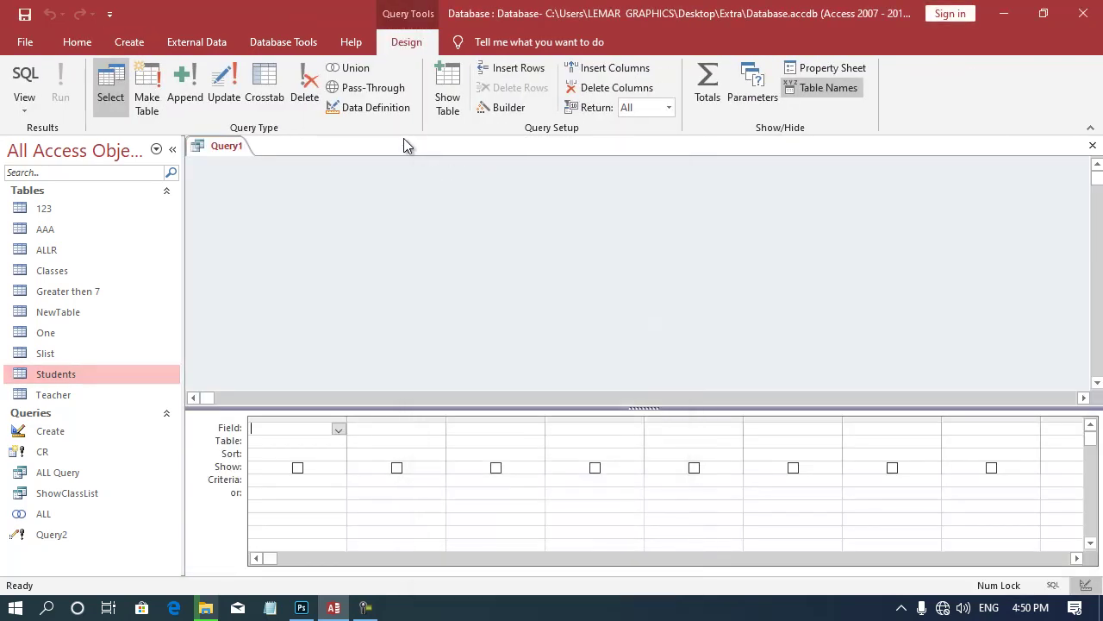
pyautogui.click(371, 107)
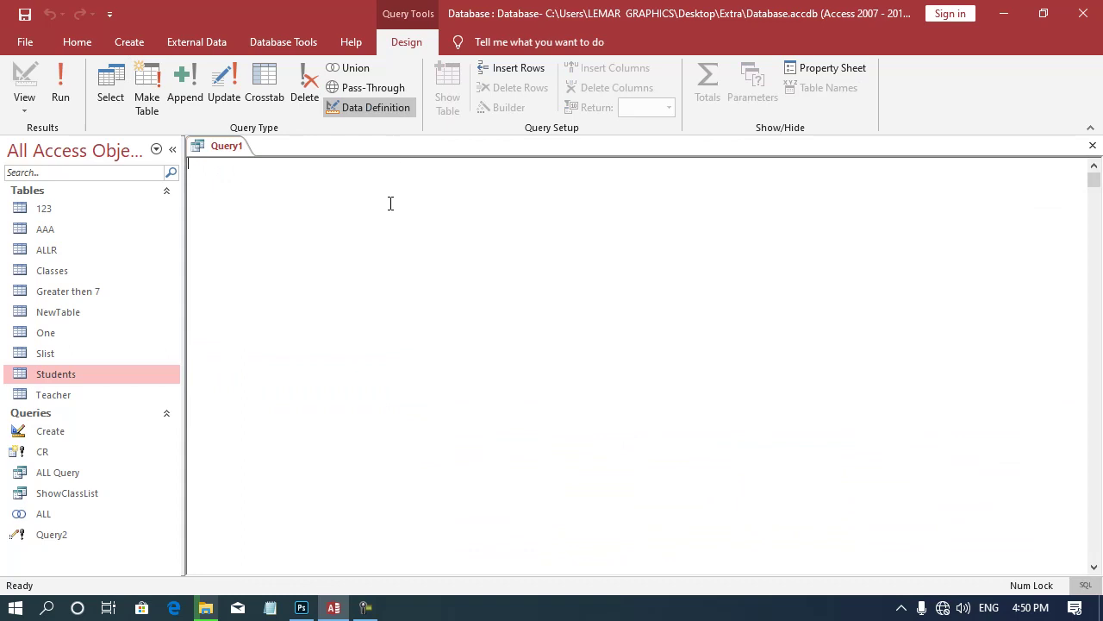
# Write 'Select C.CID, C.Name, S.SID, S.NAme, S.ClassNumber' and begin 'From Classes As C'.
pyautogui.write('S')
pyautogui.write('elec')
pyautogui.write('t')
pyautogui.write('C')
pyautogui.write('.CID,')
pyautogui.write(' C.')
pyautogui.write('Name,')
pyautogui.write('S')
pyautogui.write('.S')
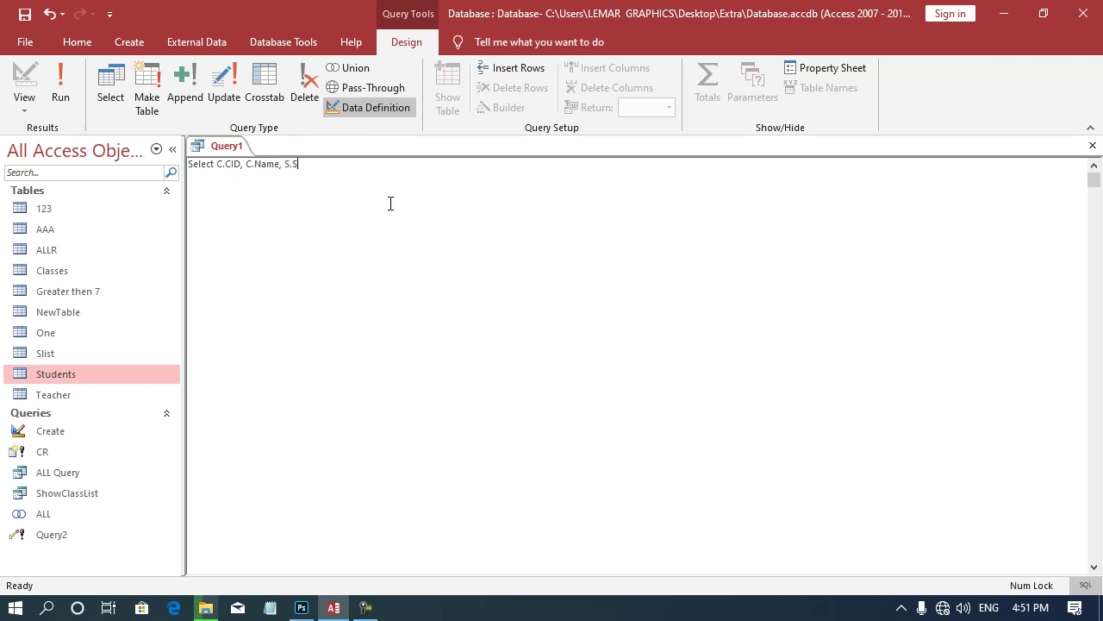
pyautogui.write('ID')
pyautogui.write(', ')
pyautogui.write('S.NA')
pyautogui.write('me, ')
pyautogui.write('S.Cl')
pyautogui.write('assNum')
pyautogui.write('ber')
pyautogui.press('Return')
pyautogui.write('Fro')
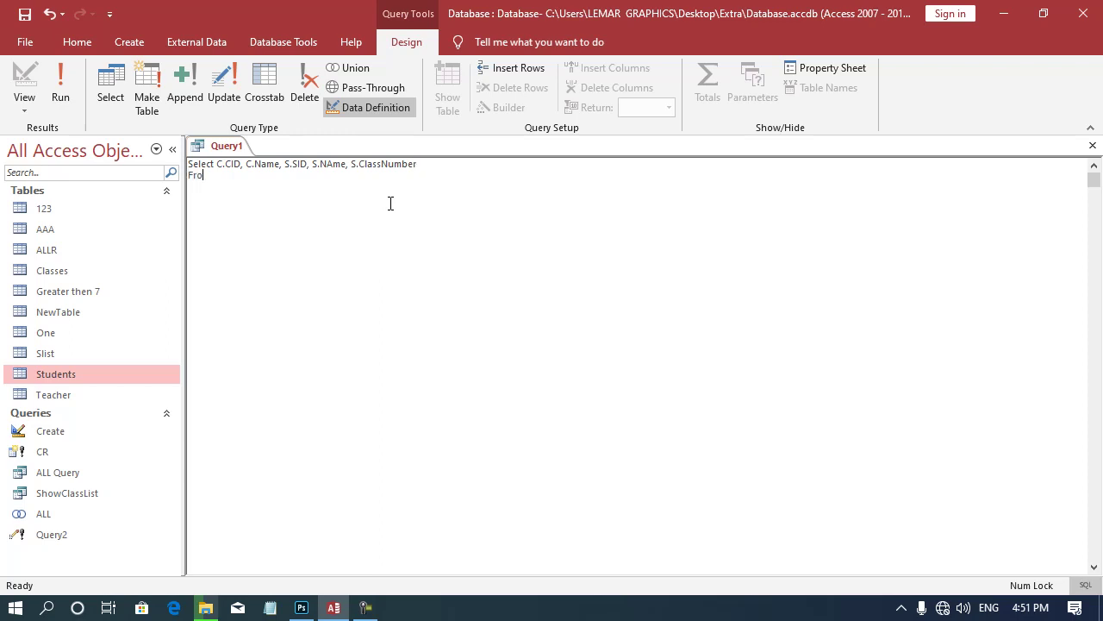
pyautogui.write('m C')
pyautogui.write('lasses')
pyautogui.write(' As ')
pyautogui.write('C')
# Complete the FROM clause with 'inner join Students As S on C.Cid=S.ClassNumber' and run it.
pyautogui.write('ii')
pyautogui.write('n')
pyautogui.press('BackSpace')
pyautogui.press('BackSpace')
pyautogui.write('nner jo')
pyautogui.write('in')
pyautogui.write(' Stud')
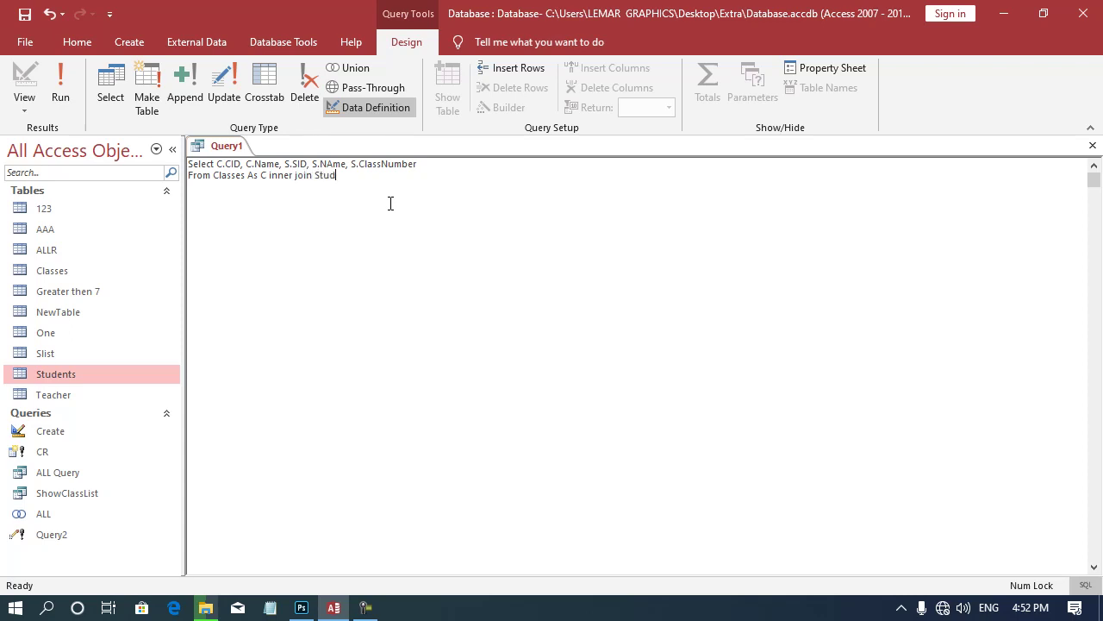
pyautogui.write('ents ')
pyautogui.write('As S')
pyautogui.write(' on')
pyautogui.write('C.Cid')
pyautogui.write('=')
pyautogui.write('S.C')
pyautogui.write('lassNu')
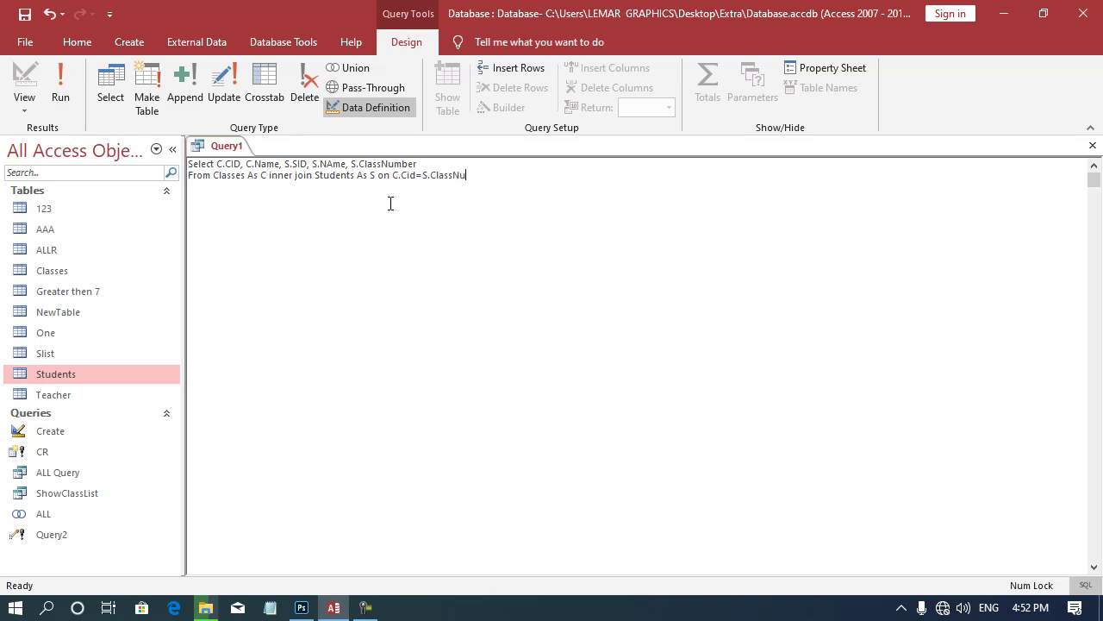
pyautogui.write('mber')
pyautogui.click(60, 87)
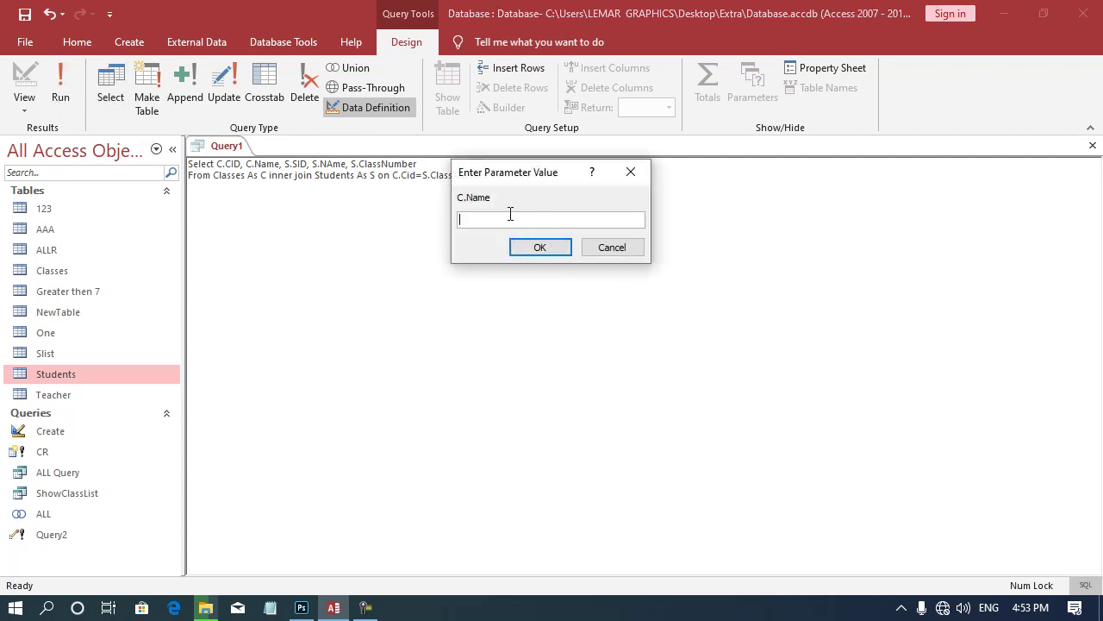
# Dismiss the C.Name parameter prompt and check the Classes table's field names in Design View.
pyautogui.click(538, 247)
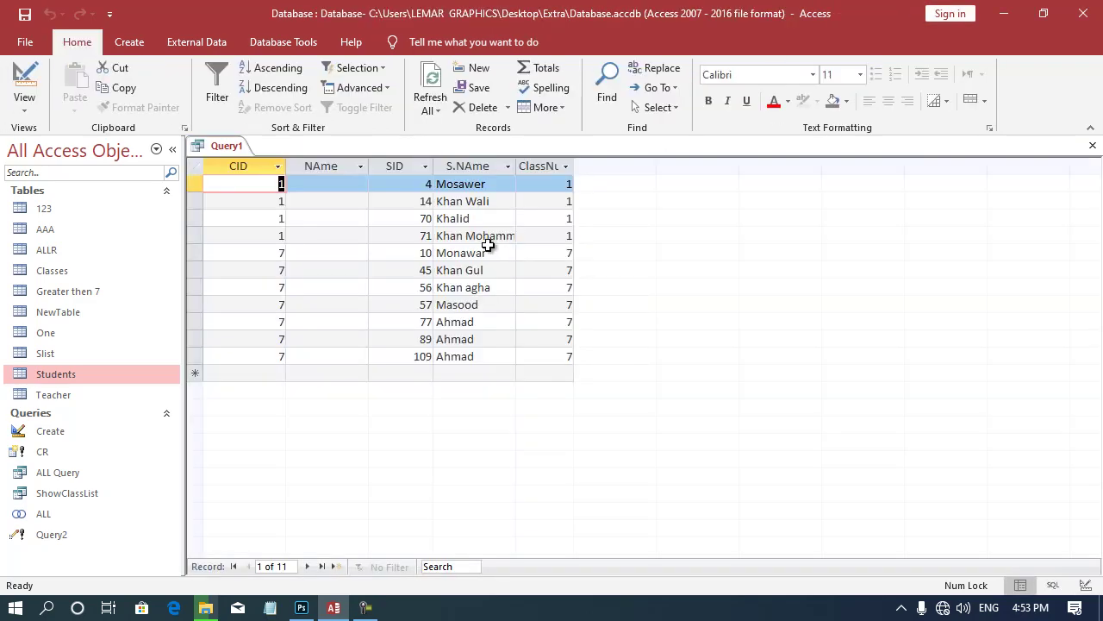
pyautogui.rightClick(80, 271)
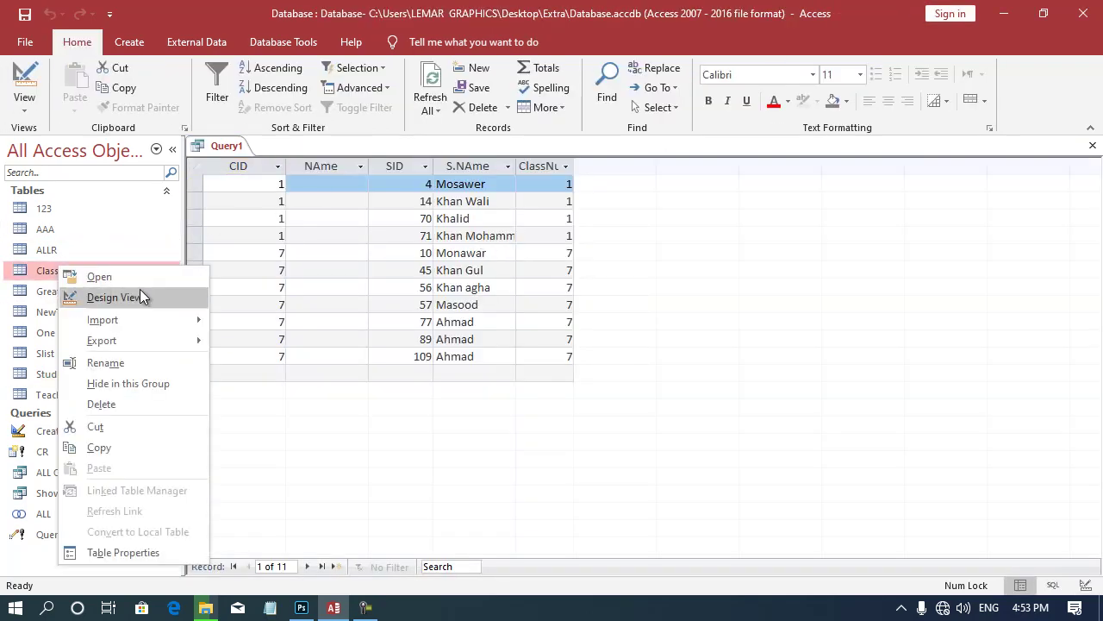
pyautogui.click(139, 294)
pyautogui.click(523, 374)
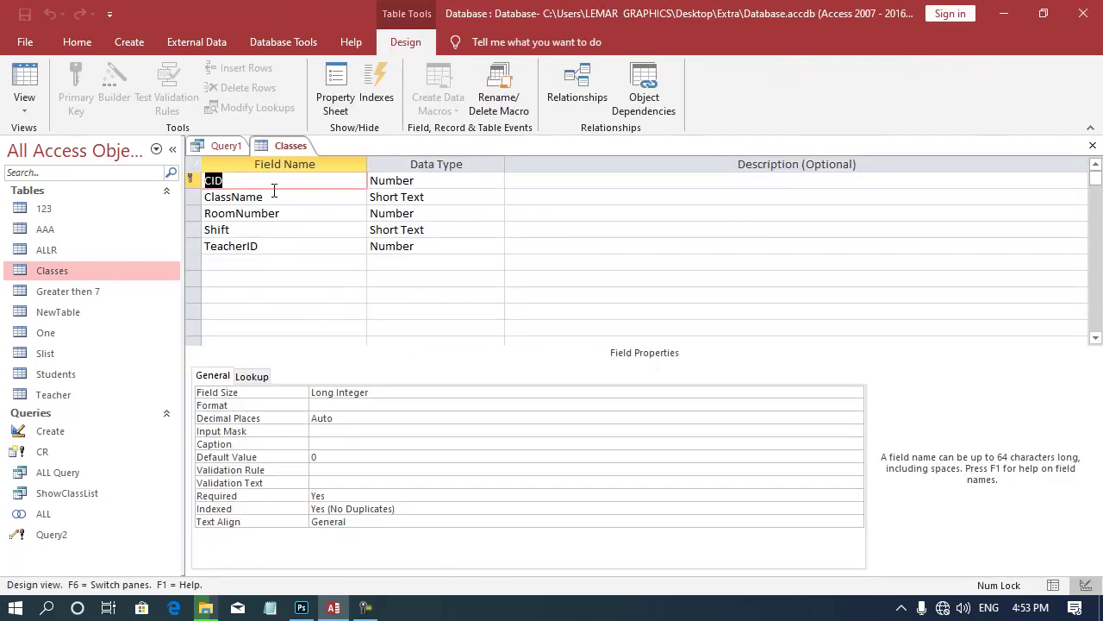
pyautogui.hotkey('ctrl', 'w')
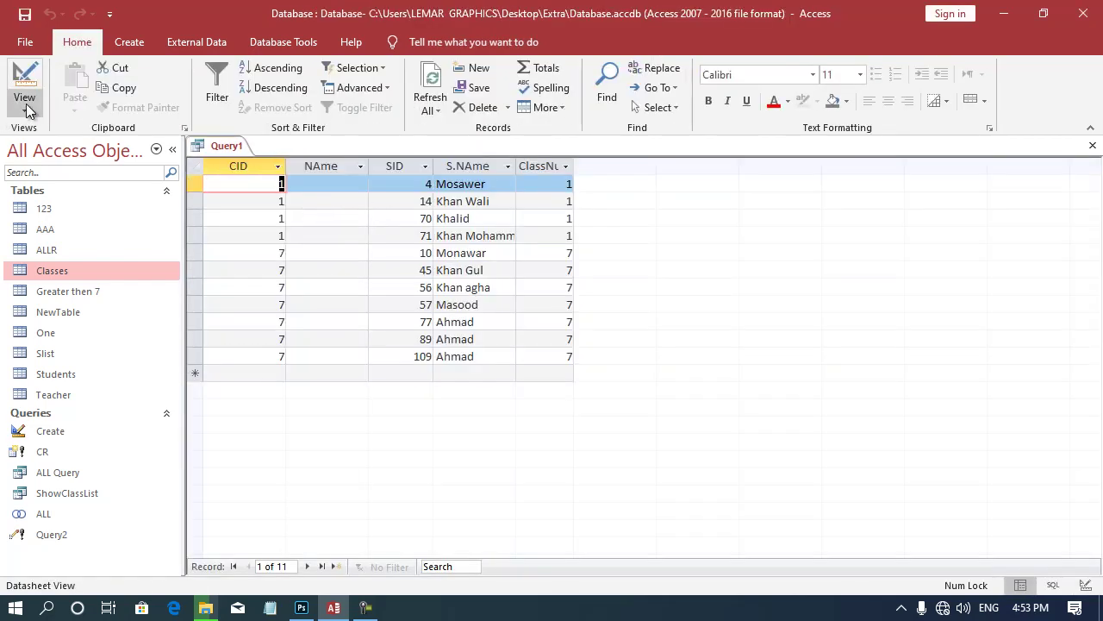
# Change C.Name to C.className in the SQL and rerun the query.
pyautogui.click(26, 108)
pyautogui.click(62, 175)
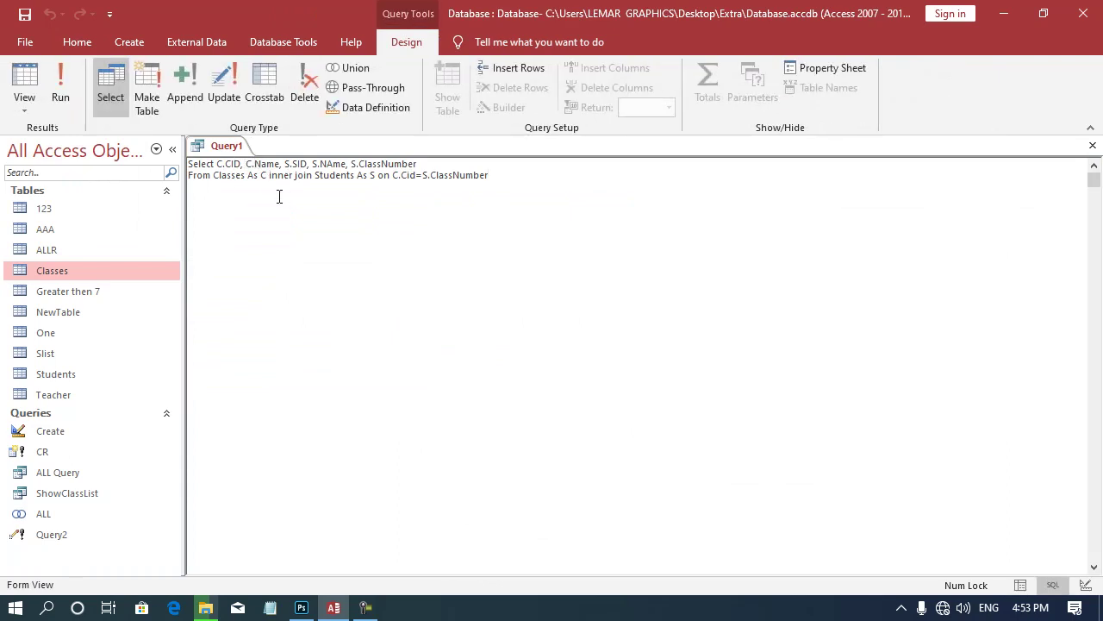
pyautogui.write('class')
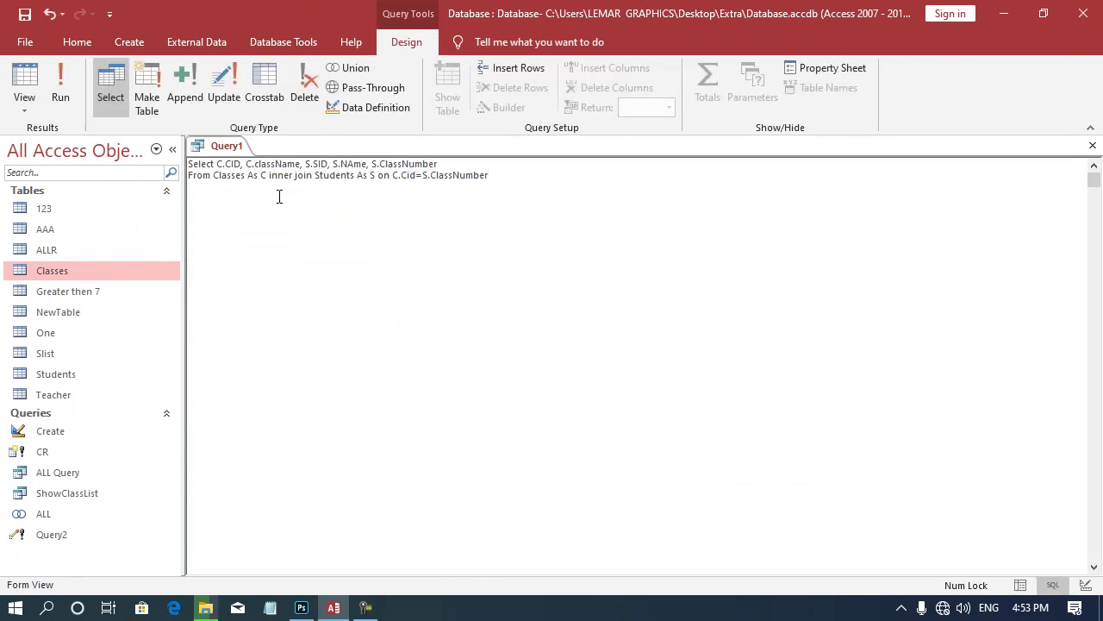
pyautogui.click(59, 104)
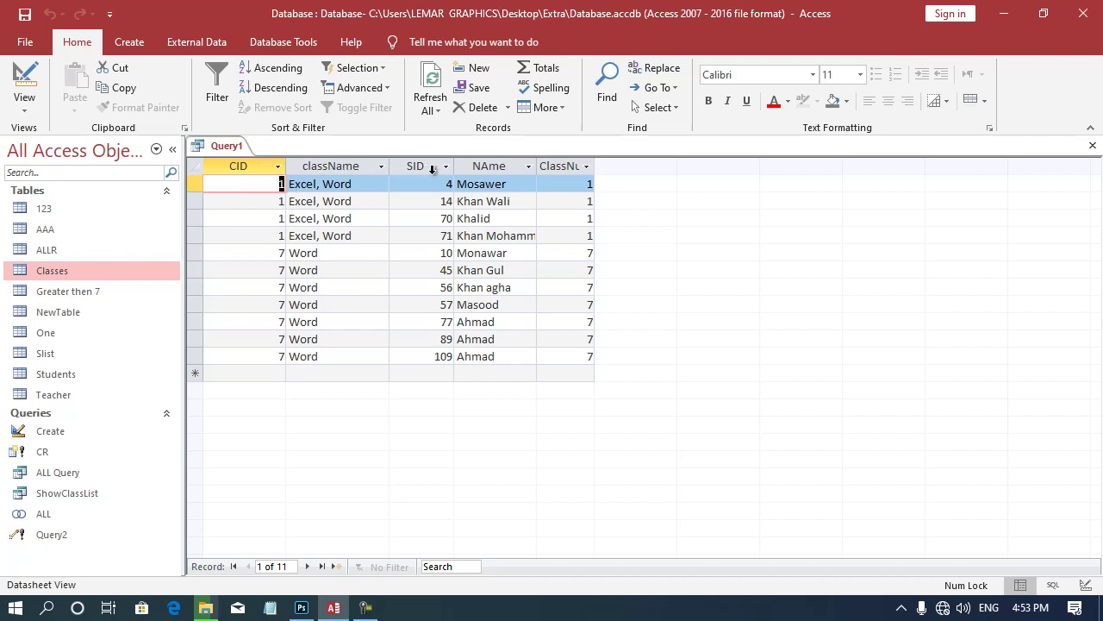
# Auto-fit the ClassNumber results column and return to SQL View.
pyautogui.doubleClick(594, 166)
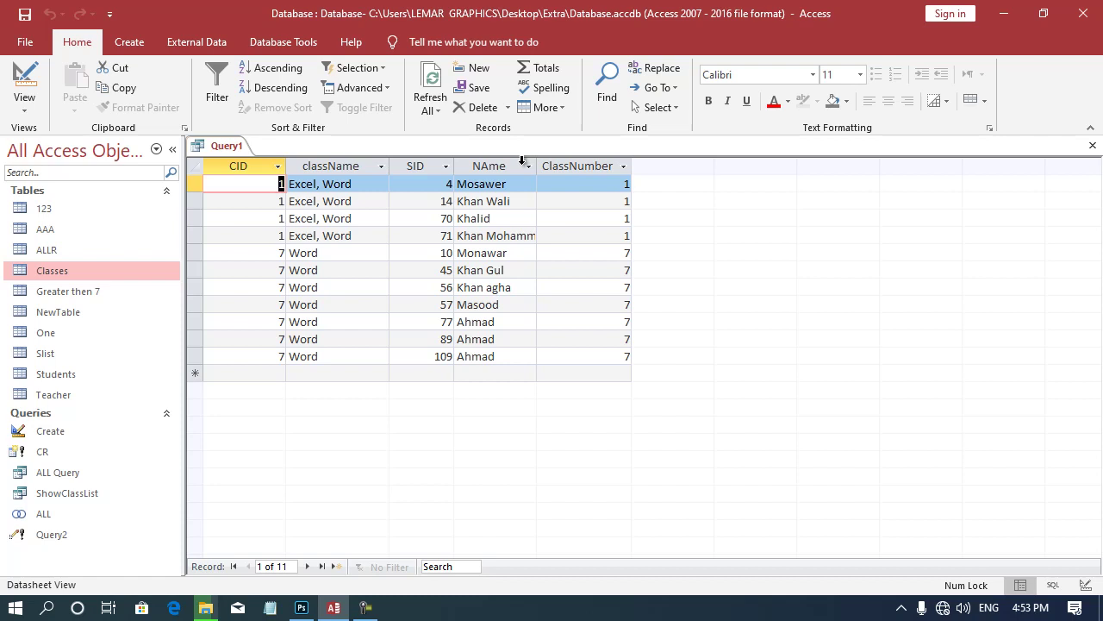
pyautogui.click(25, 108)
pyautogui.click(70, 173)
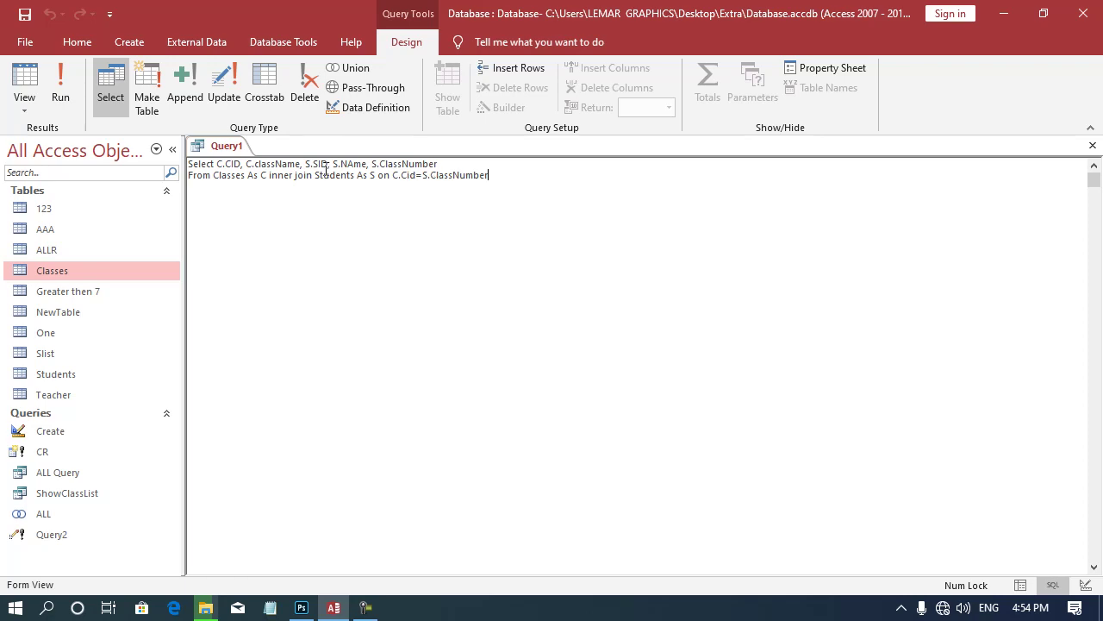
# After checking the Students fields, append ',S.Fees' to the SELECT line and view the results.
pyautogui.doubleClick(90, 374)
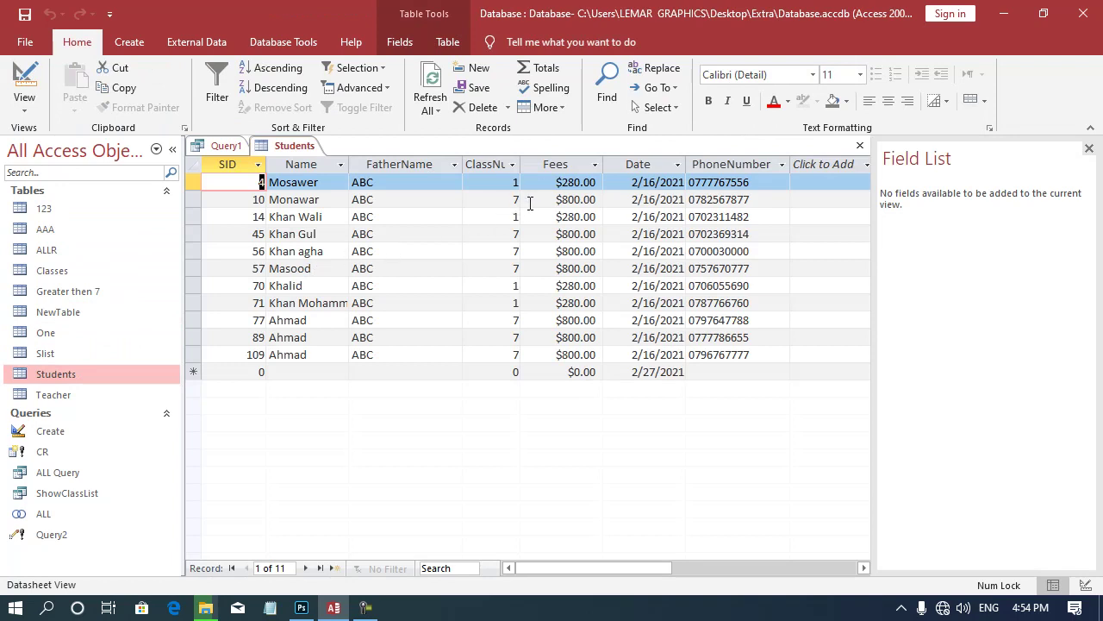
pyautogui.hotkey('ctrl', 'w')
pyautogui.click(464, 164)
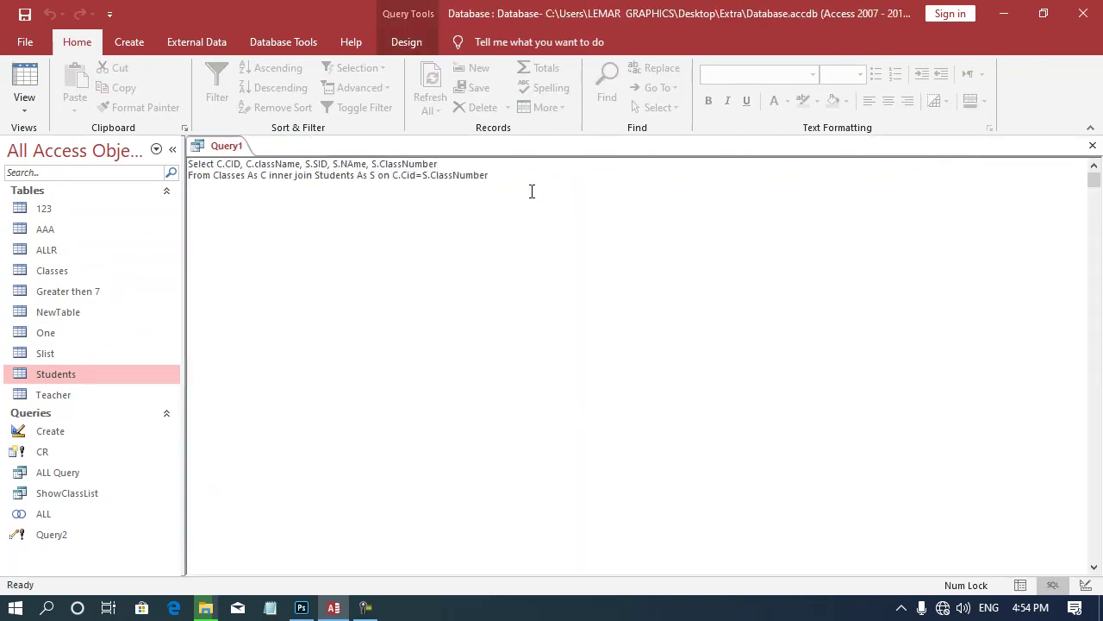
pyautogui.write(',S')
pyautogui.write('.F')
pyautogui.write('ees')
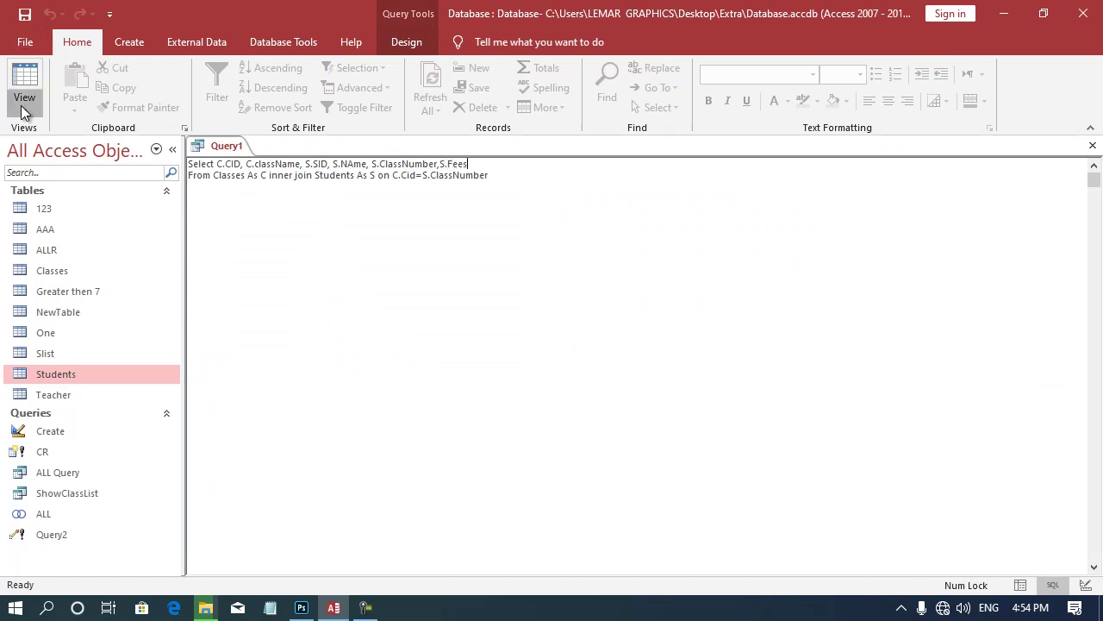
pyautogui.click(24, 106)
pyautogui.click(84, 146)
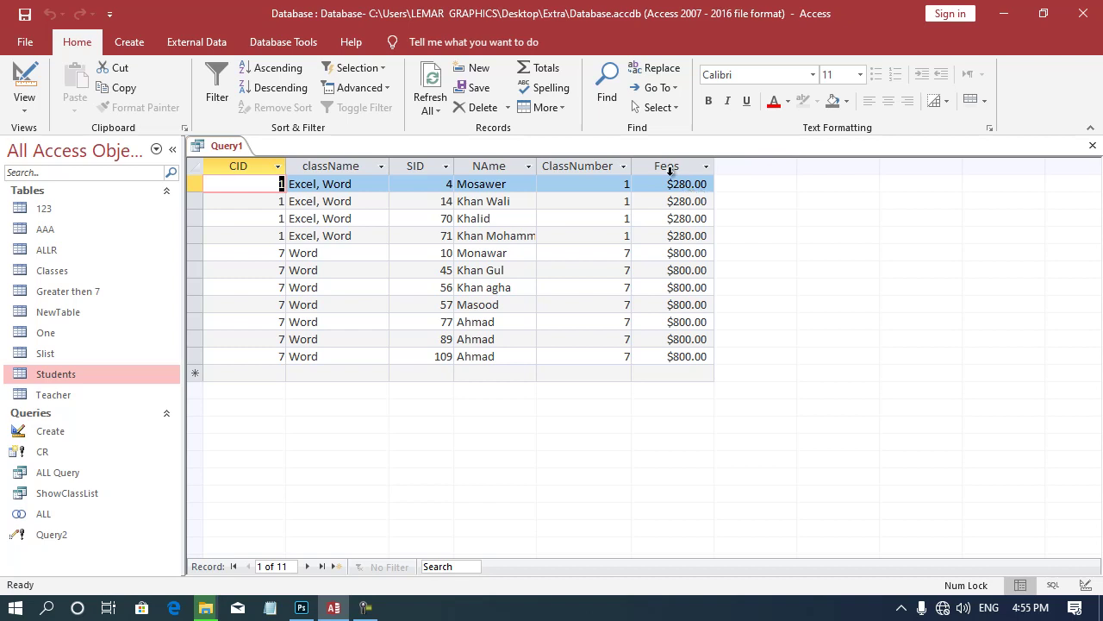
# In SQL View, append 'S.Fees + 200 As Total' to the SELECT list.
pyautogui.click(24, 99)
pyautogui.click(54, 169)
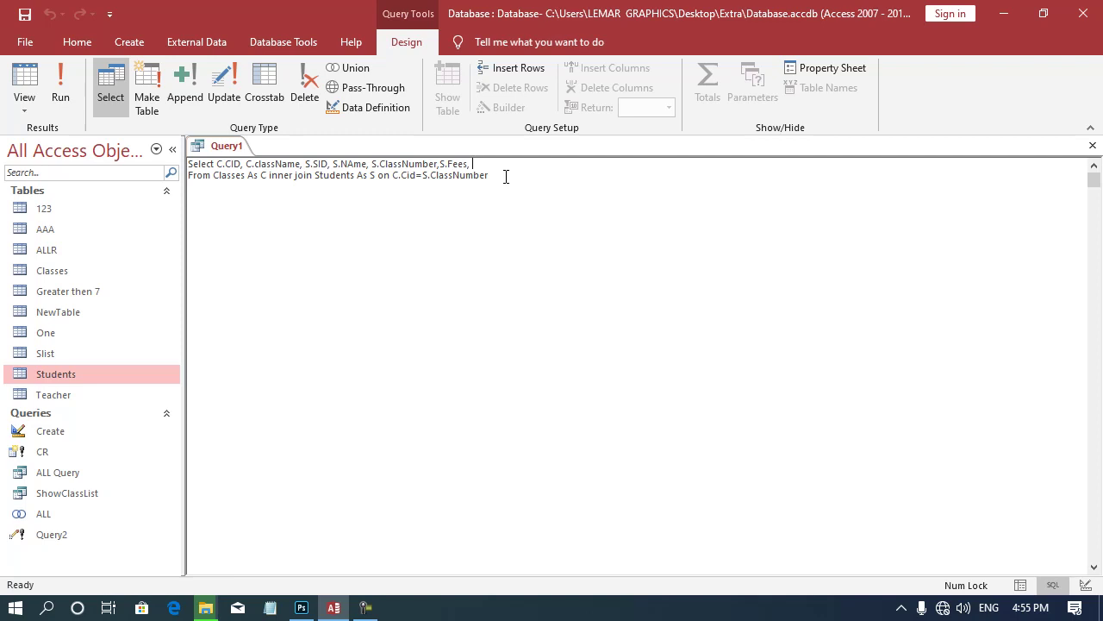
pyautogui.write('S')
pyautogui.write('.Fees')
pyautogui.write('20')
pyautogui.write('0 As ')
pyautogui.write('Total')
pyautogui.click(60, 86)
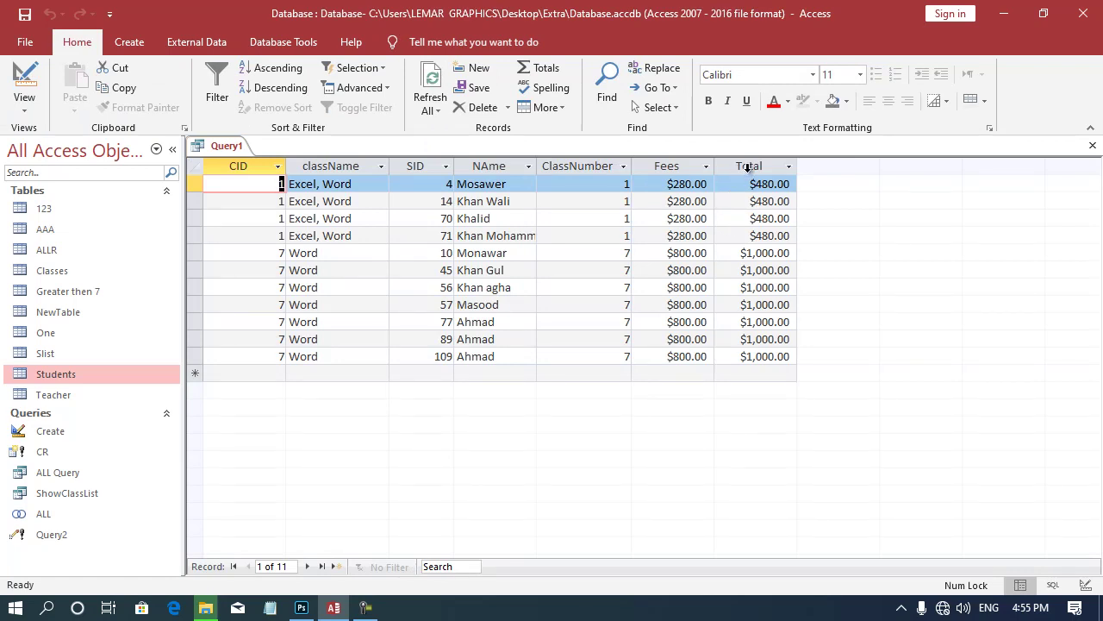
pyautogui.click(746, 171)
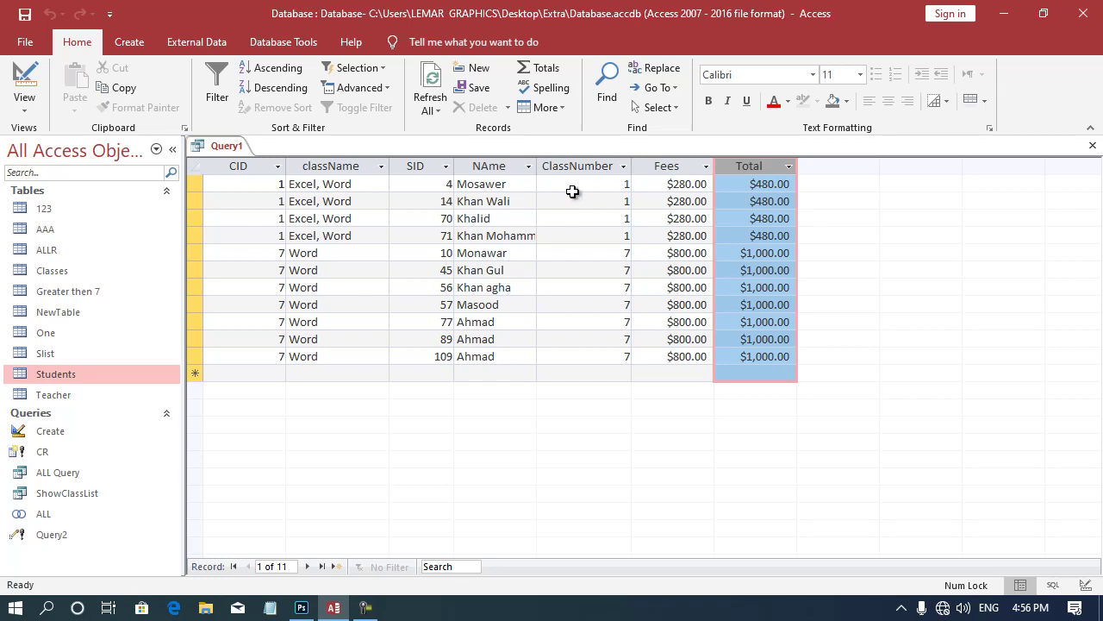
# In SQL View, append ',S.SID-C.ClassNumber' after the Total field.
pyautogui.click(24, 105)
pyautogui.click(90, 178)
pyautogui.click(589, 163)
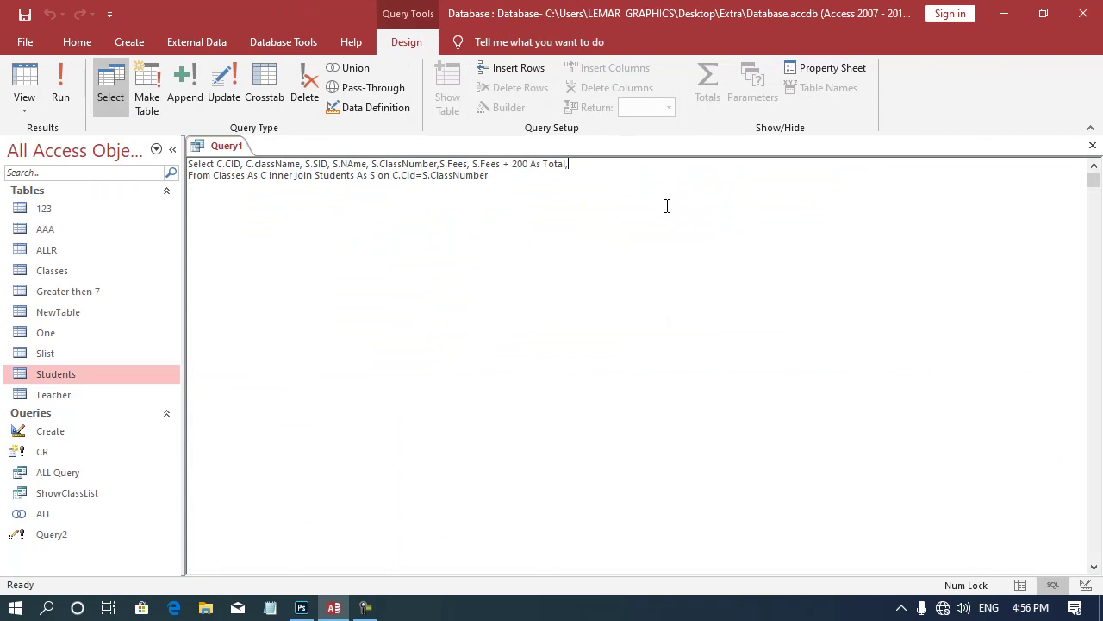
pyautogui.write('C')
pyautogui.press('BackSpace')
pyautogui.write('S')
pyautogui.write('.SI')
pyautogui.write('D-')
pyautogui.write('C')
pyautogui.write('.Class')
pyautogui.write('Number')
# Run the query entering parameter value 8, then return to SQL View.
pyautogui.click(76, 97)
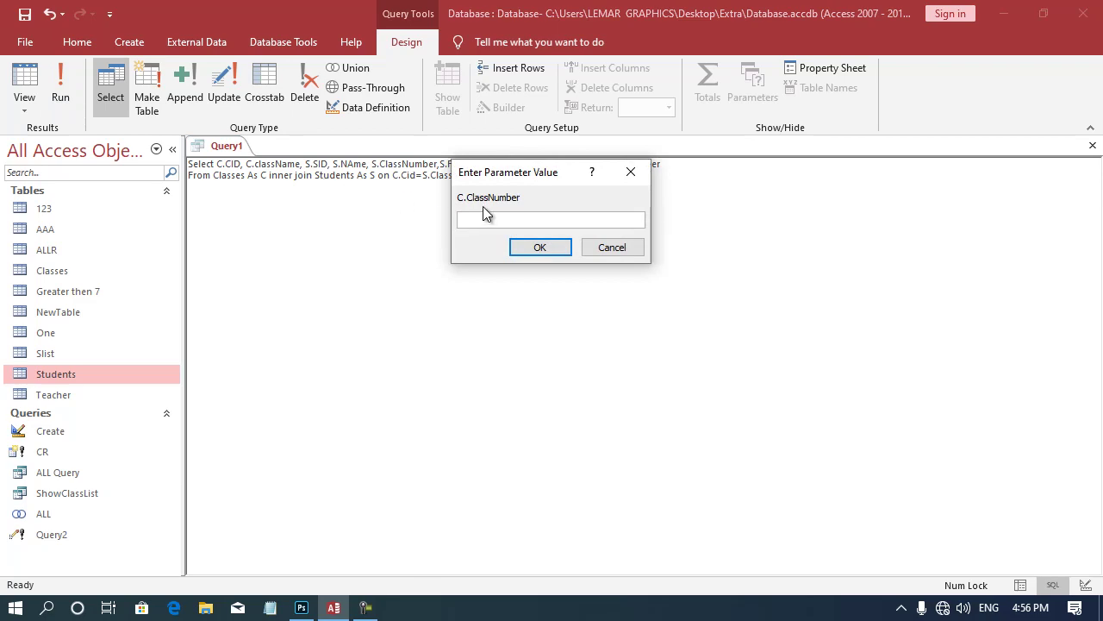
pyautogui.write('8')
pyautogui.click(539, 246)
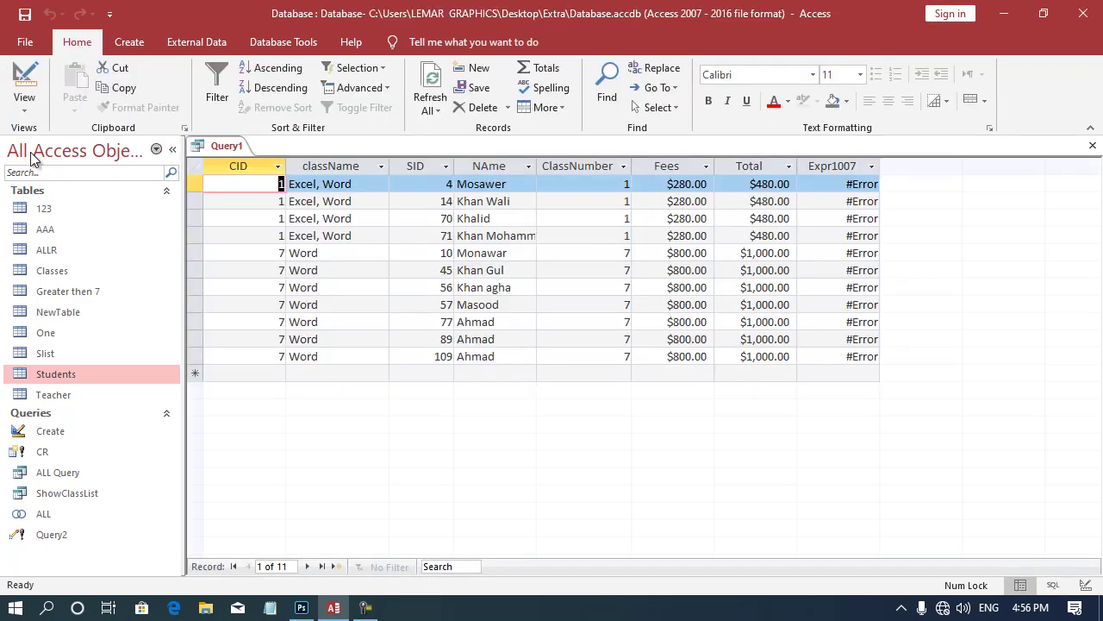
pyautogui.click(24, 104)
pyautogui.click(60, 177)
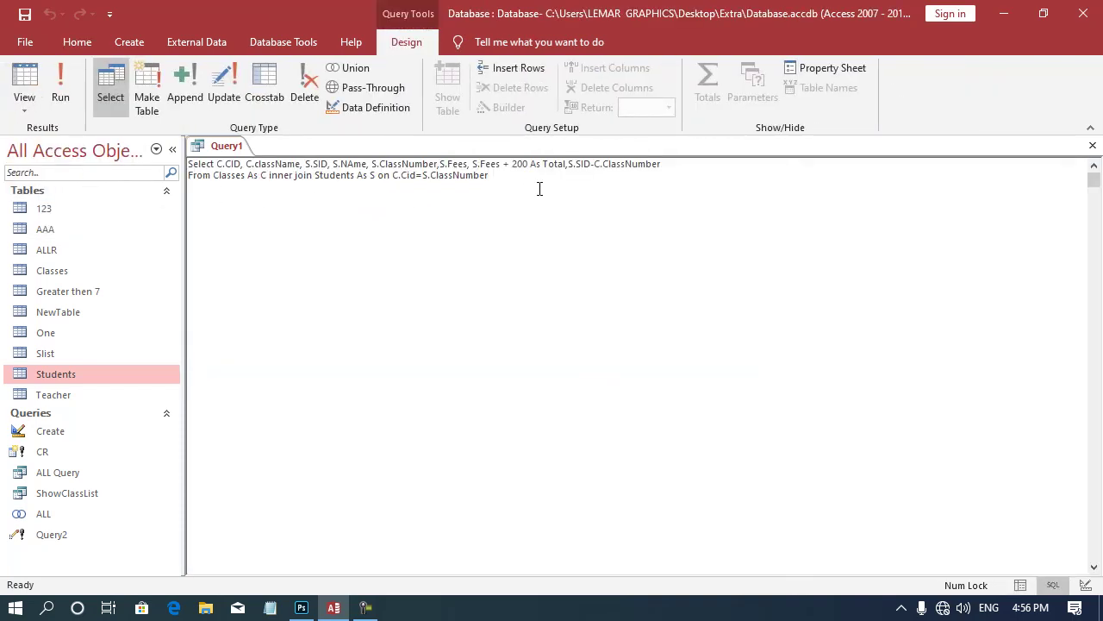
# Edit the extra expression so it reads C.CID-C.ClassNumber.
pyautogui.click(603, 165)
pyautogui.press('Left')
pyautogui.press('Left')
pyautogui.press('Left')
pyautogui.press('BackSpace')
pyautogui.press('BackSpace')
pyautogui.write('C.')
pyautogui.press('BackSpace')
pyautogui.press('Delete')
pyautogui.write('.C')
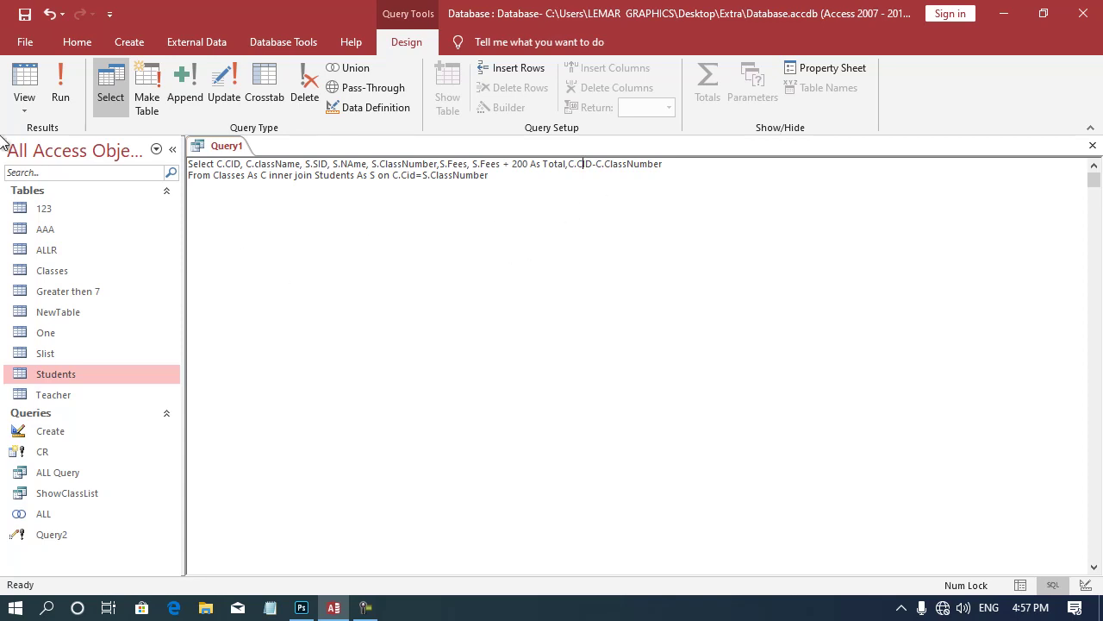
# Delete the ',C.CID-C.ClassNumber' expression from the SQL and rerun the query.
pyautogui.moveTo(798, 164); pyautogui.dragTo(567, 165)
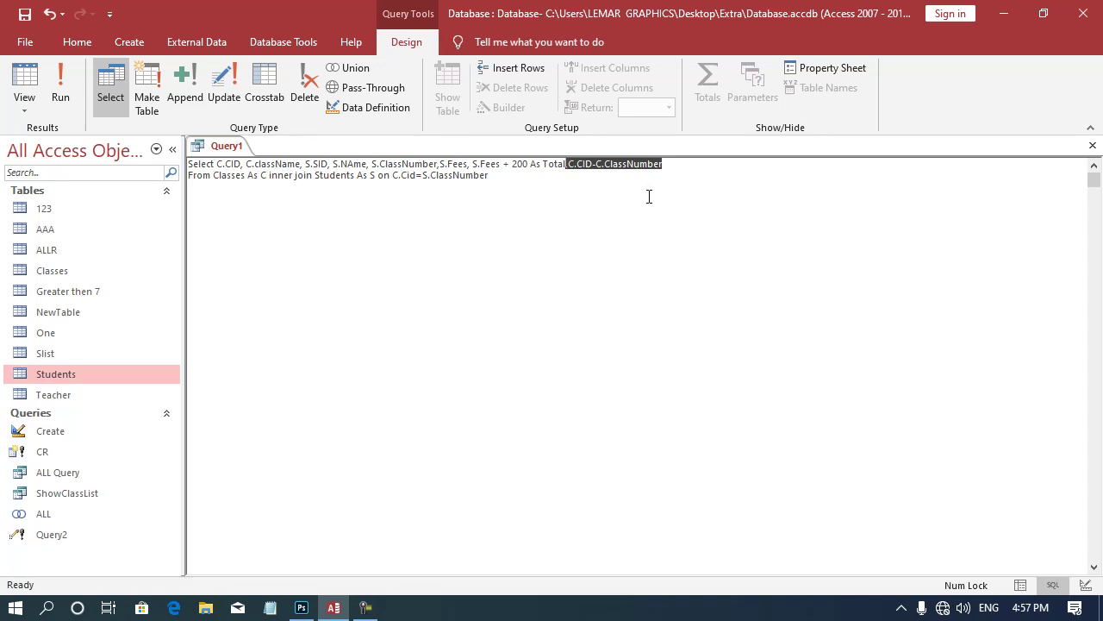
pyautogui.press('BackSpace')
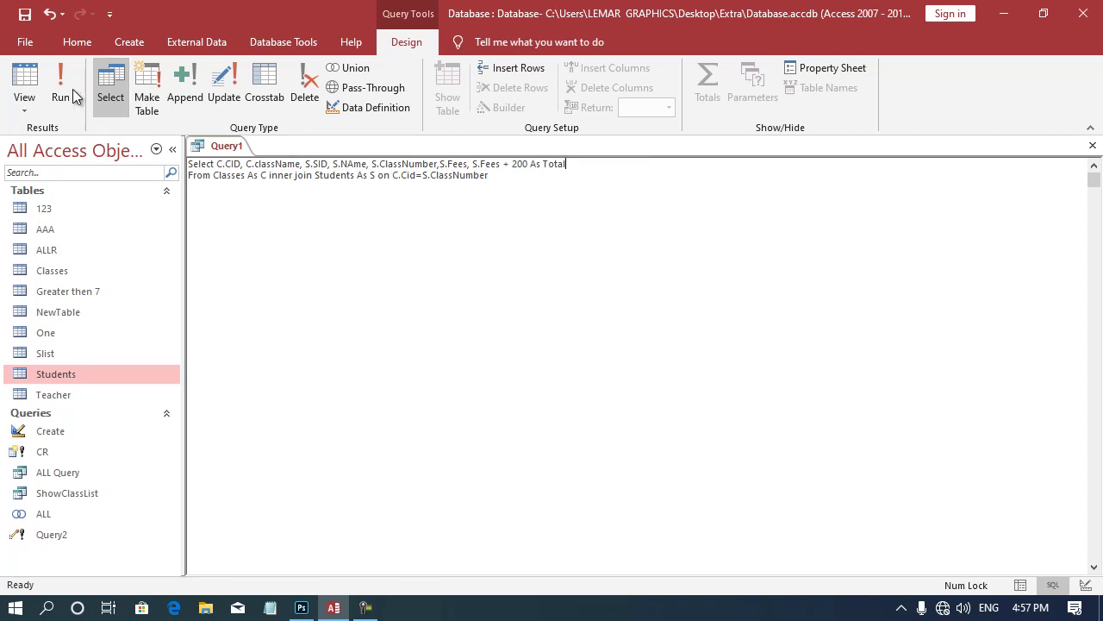
pyautogui.click(72, 90)
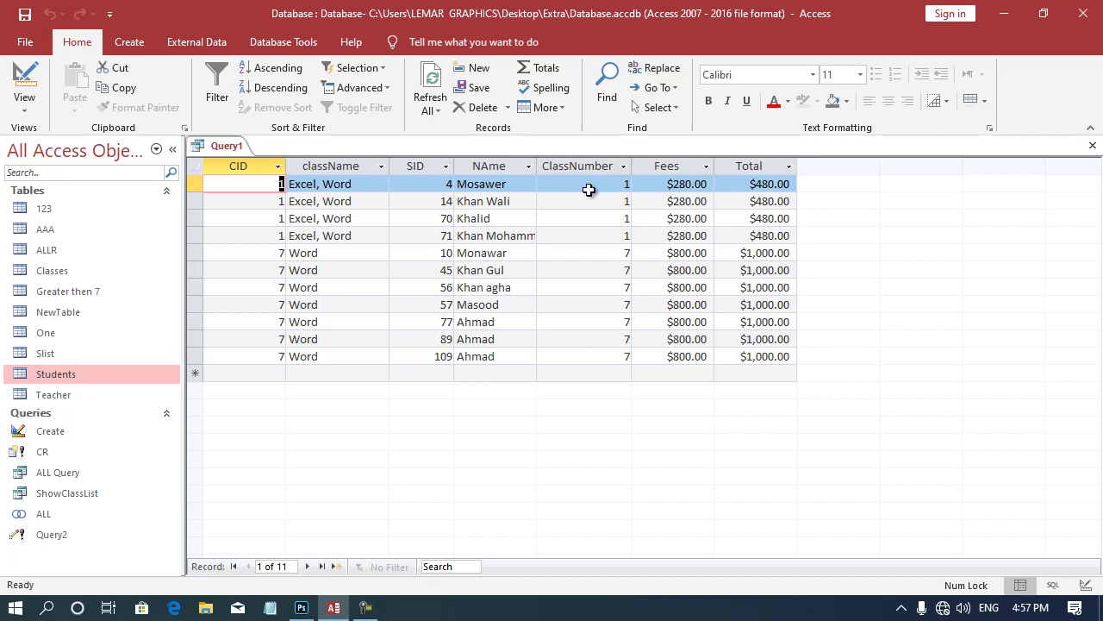
pyautogui.click(24, 102)
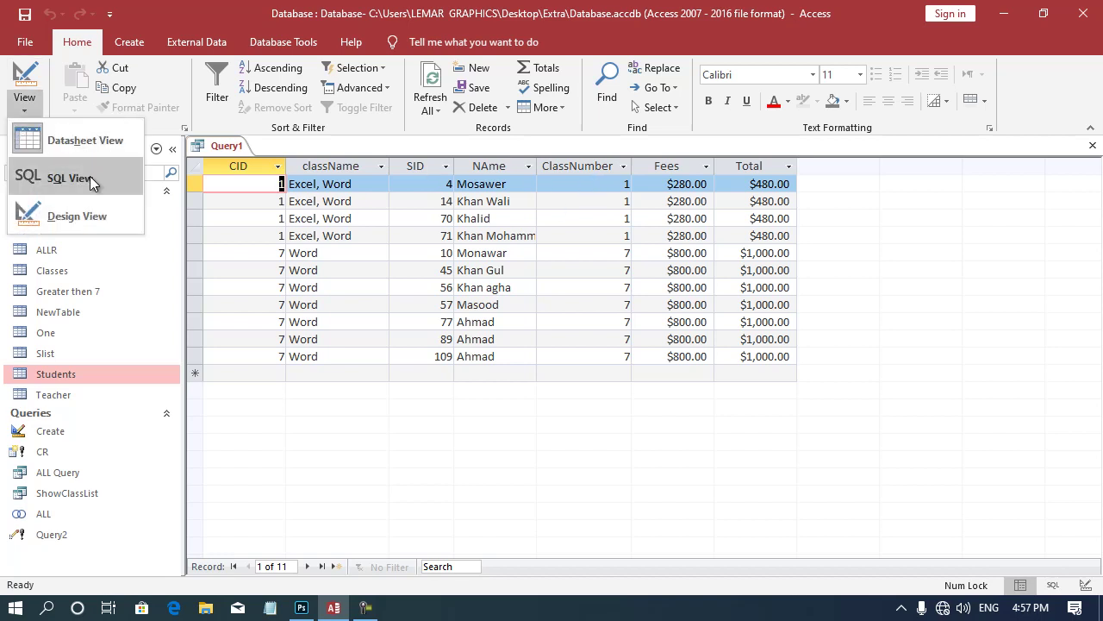
# Append the expression S.SID-C.CID to the query's SELECT list and run it.
pyautogui.click(90, 176)
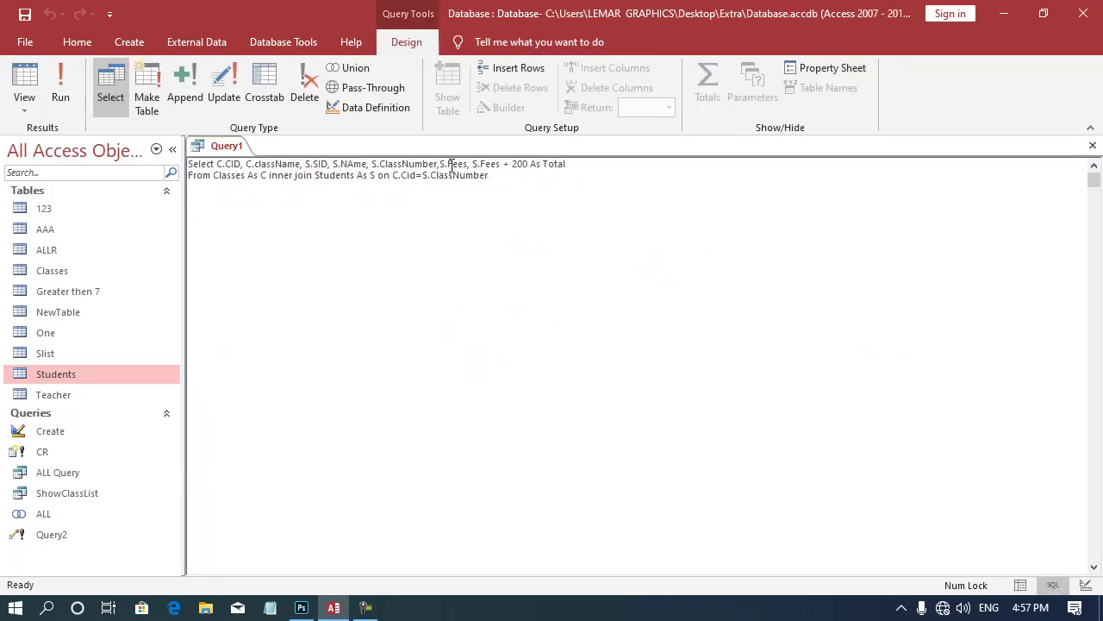
pyautogui.write(',S')
pyautogui.write('.SID')
pyautogui.write('-C')
pyautogui.write('.CID')
pyautogui.click(68, 91)
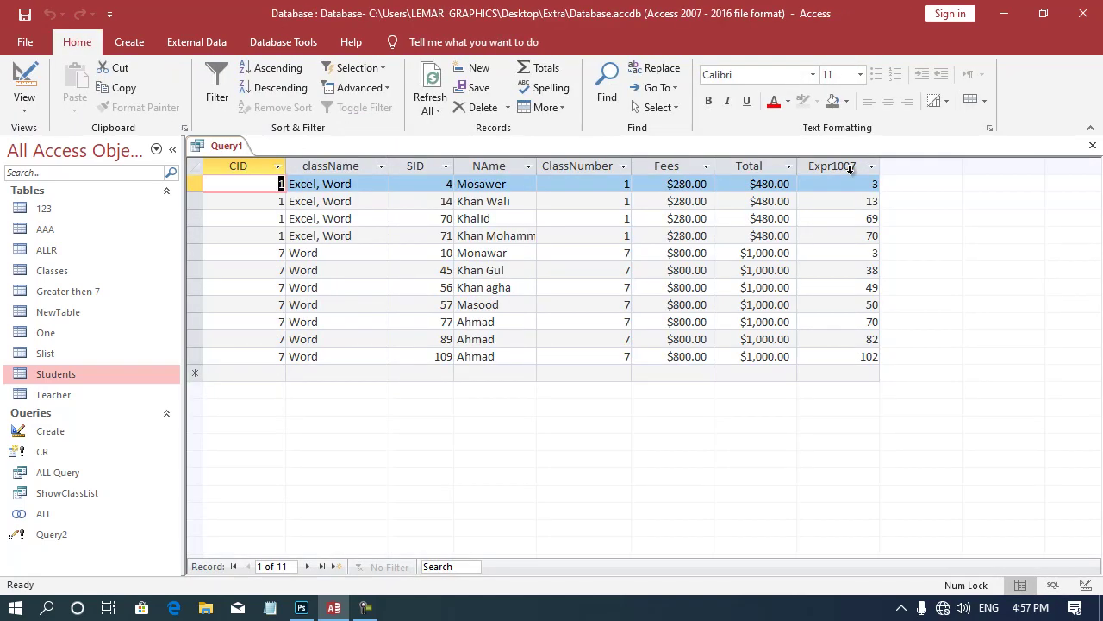
# Name the new expression column TotalID with 'As TotalID' and rerun the query.
pyautogui.click(21, 102)
pyautogui.click(53, 177)
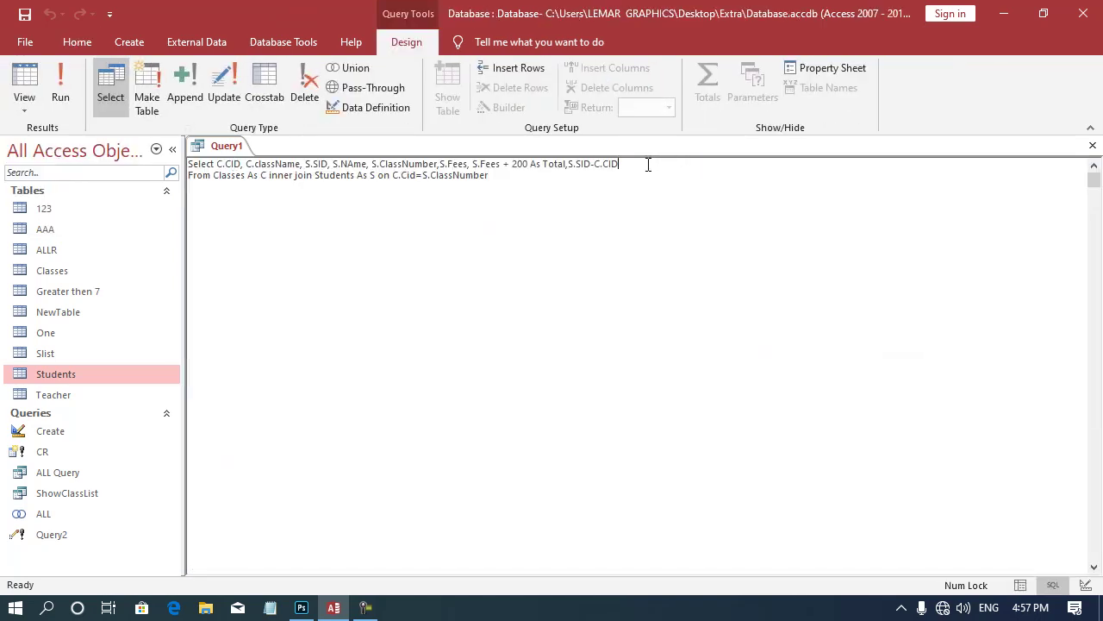
pyautogui.write('As ')
pyautogui.write('T')
pyautogui.write('t')
pyautogui.press('BackSpace')
pyautogui.write('ot')
pyautogui.write('al')
pyautogui.press('BackSpace')
pyautogui.write('ID')
pyautogui.click(61, 86)
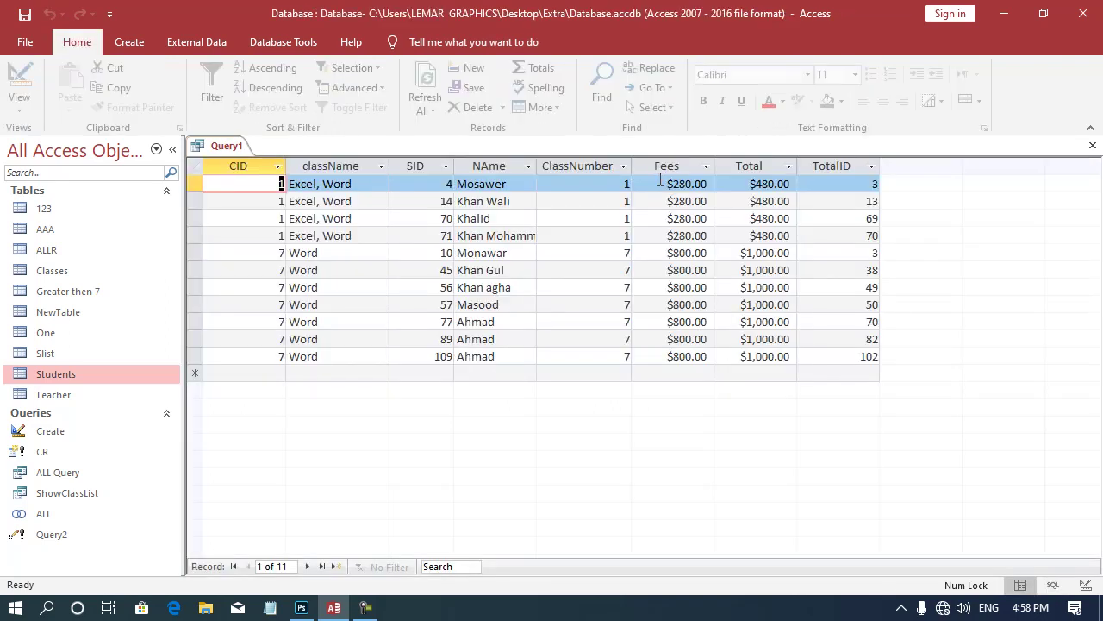
# Check the SID values in the first and last result rows, including 109.
pyautogui.click(407, 183)
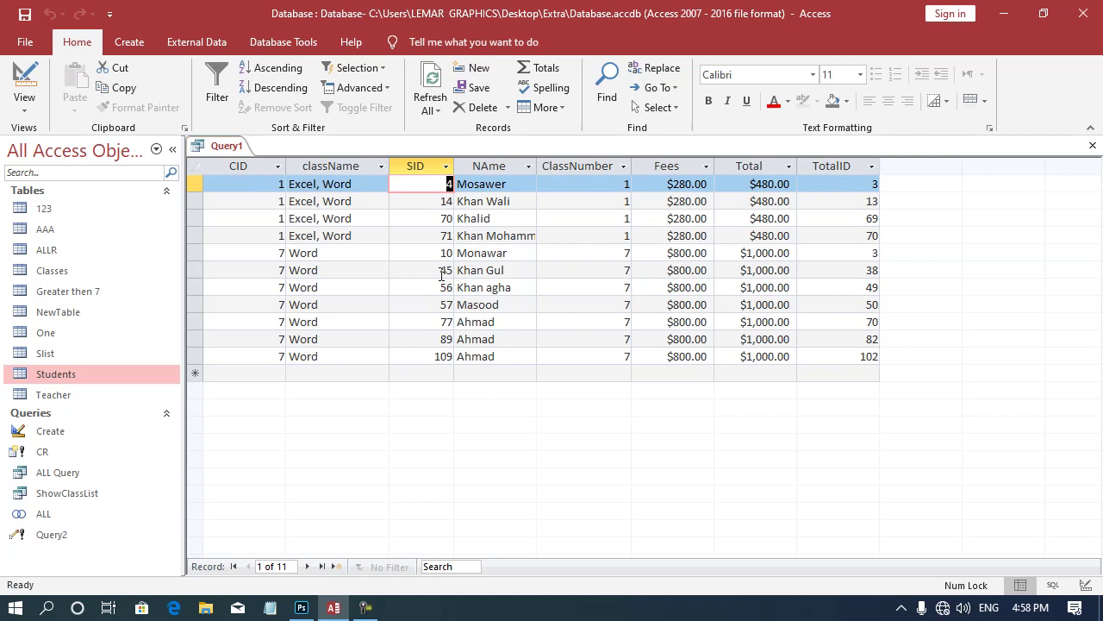
pyautogui.click(262, 355)
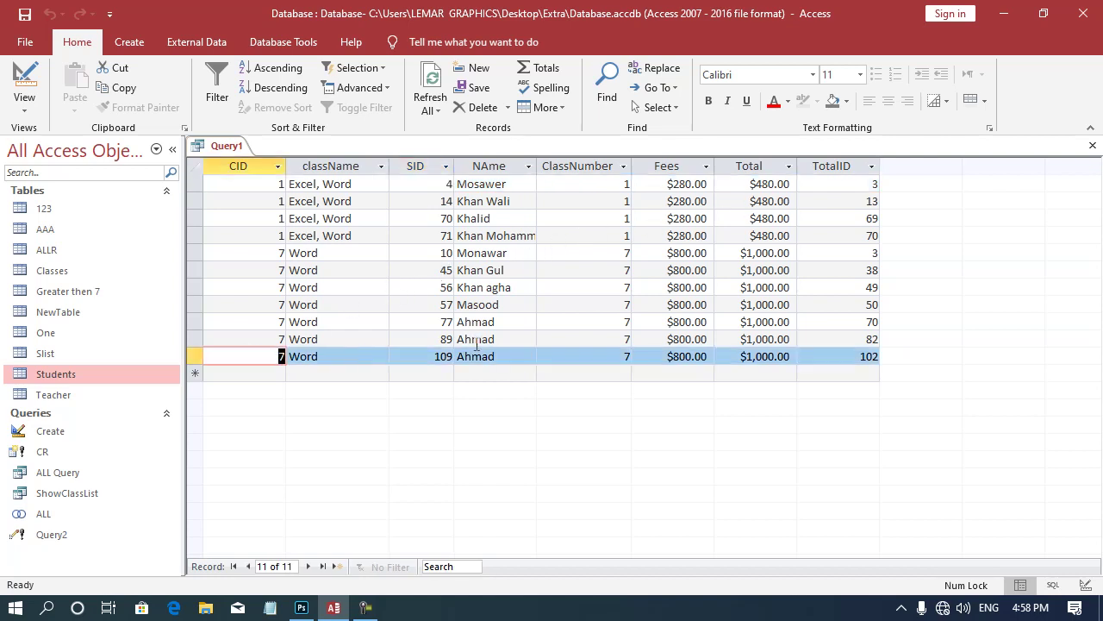
pyautogui.doubleClick(433, 359)
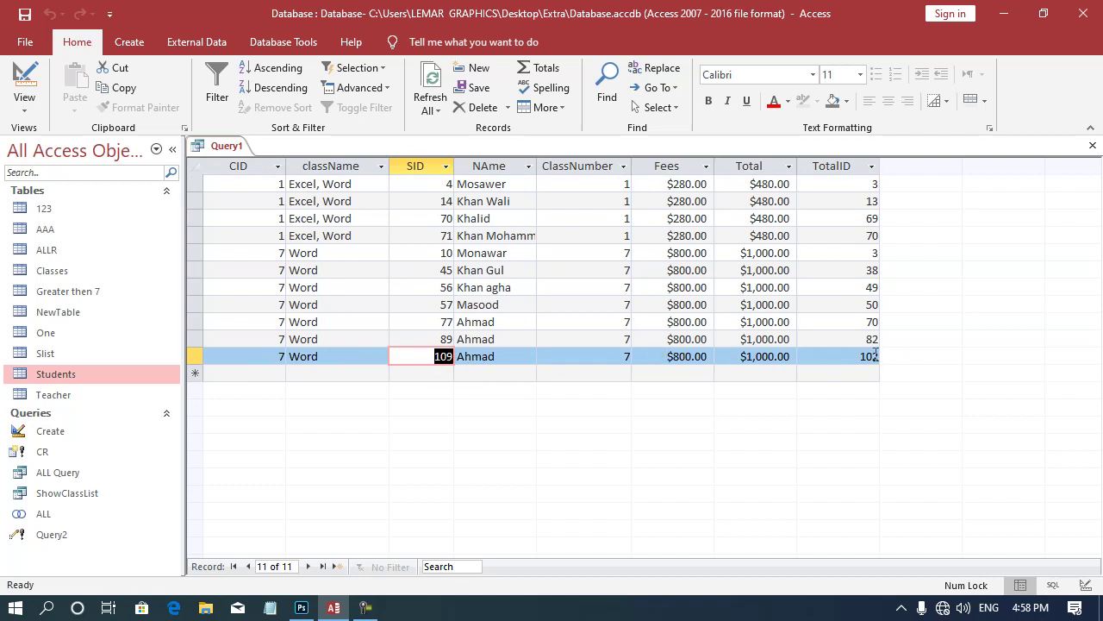
# Append ',Total/3 As Average' after TotalID in the SQL and run the query.
pyautogui.click(15, 105)
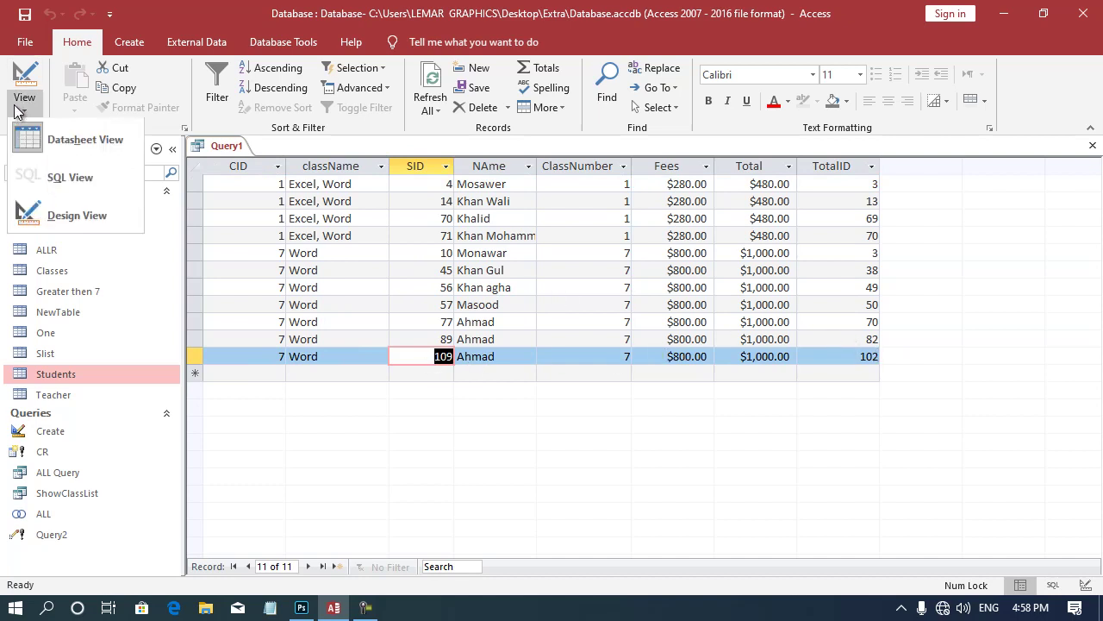
pyautogui.click(57, 181)
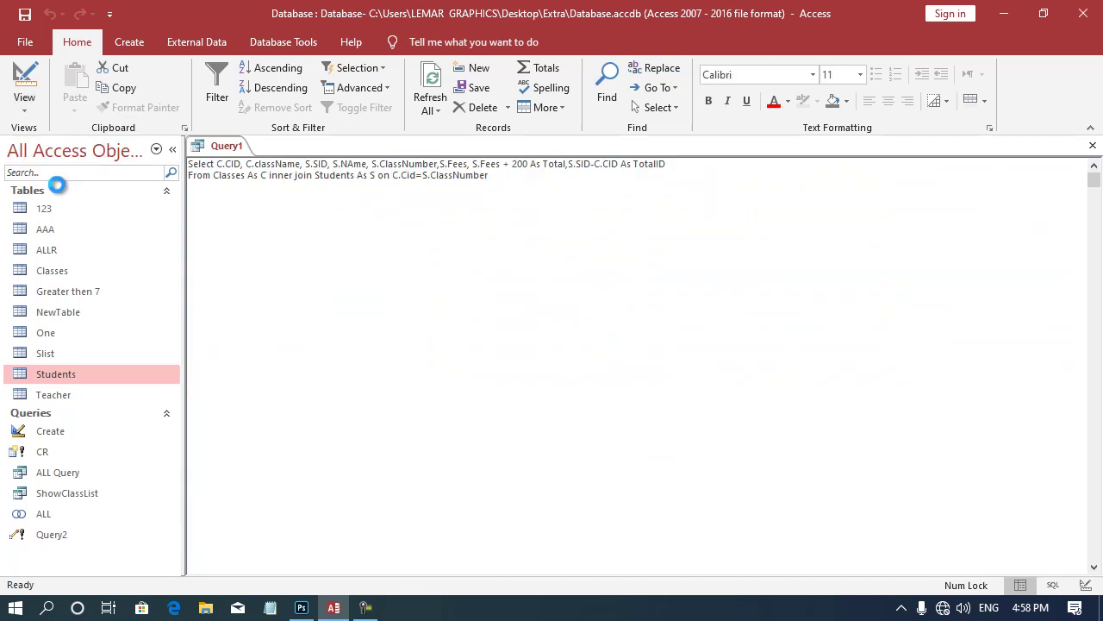
pyautogui.click(685, 166)
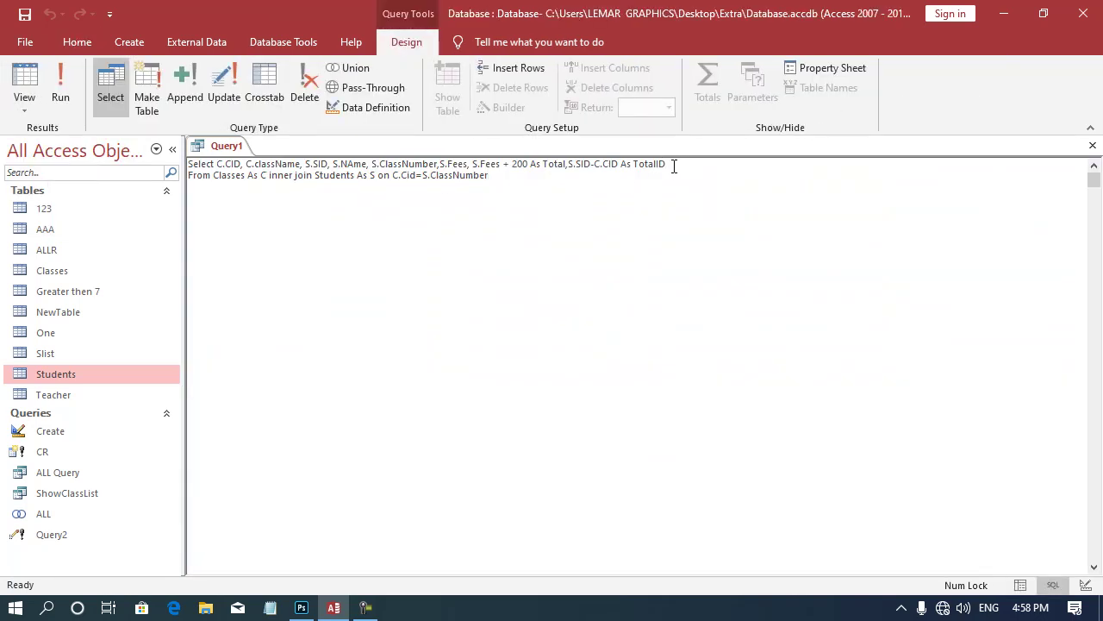
pyautogui.click(566, 166)
pyautogui.write(',')
pyautogui.write('Tota')
pyautogui.write('l')
pyautogui.press('BackSpace')
pyautogui.write('/3 ')
pyautogui.write('As Avera')
pyautogui.write('ge')
pyautogui.click(76, 87)
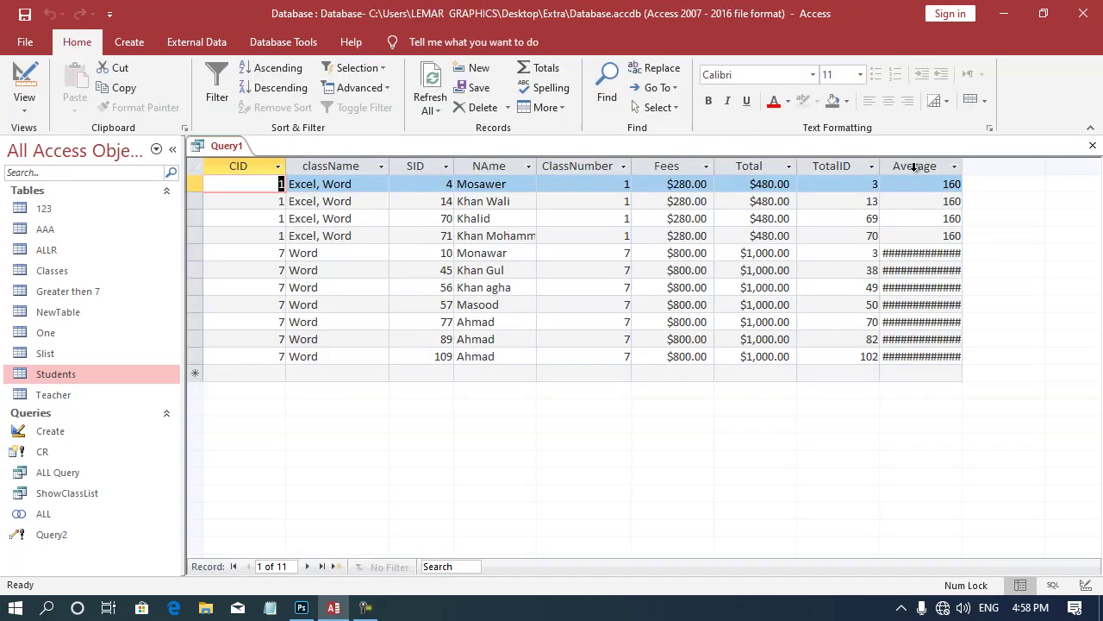
# Inspect the Total column, then revisit the SQL text and rerun the query.
pyautogui.click(769, 165)
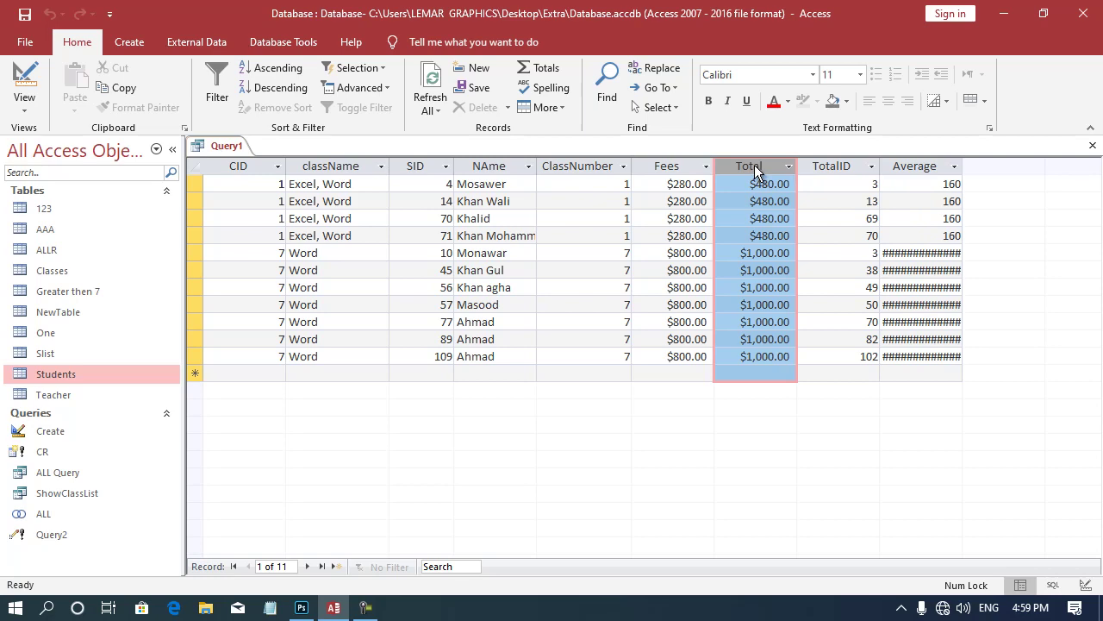
pyautogui.click(24, 102)
pyautogui.click(77, 178)
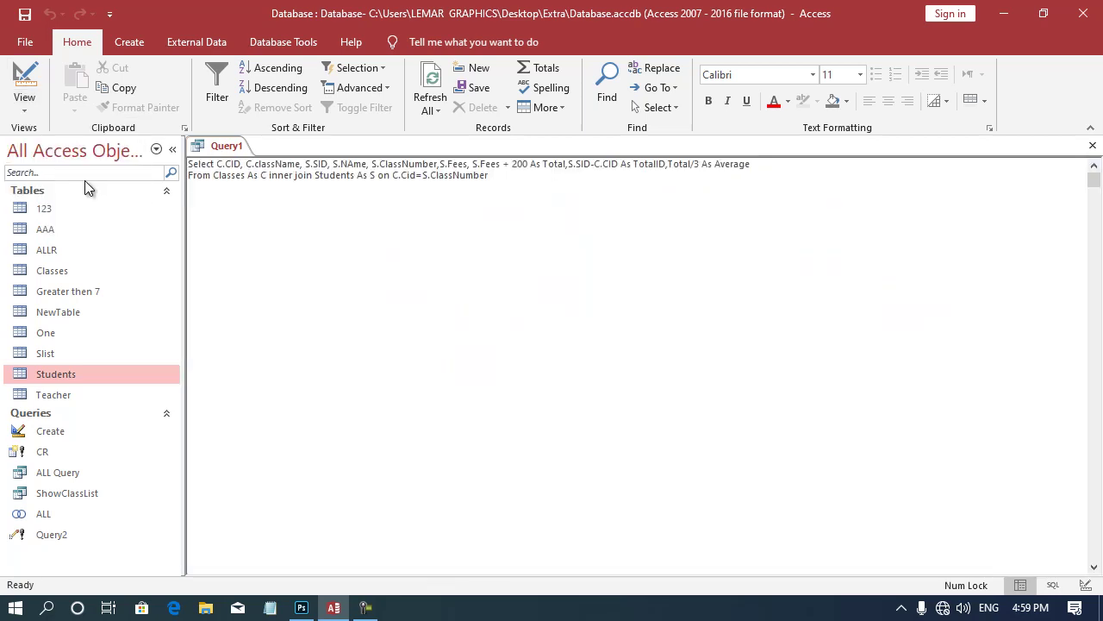
pyautogui.click(765, 163)
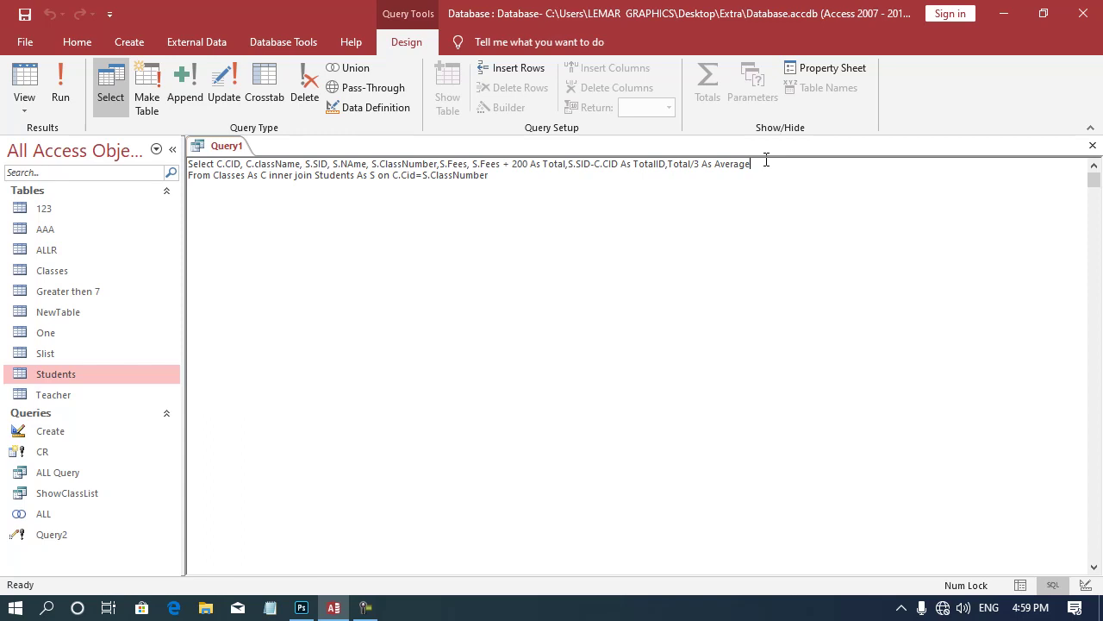
pyautogui.click(61, 86)
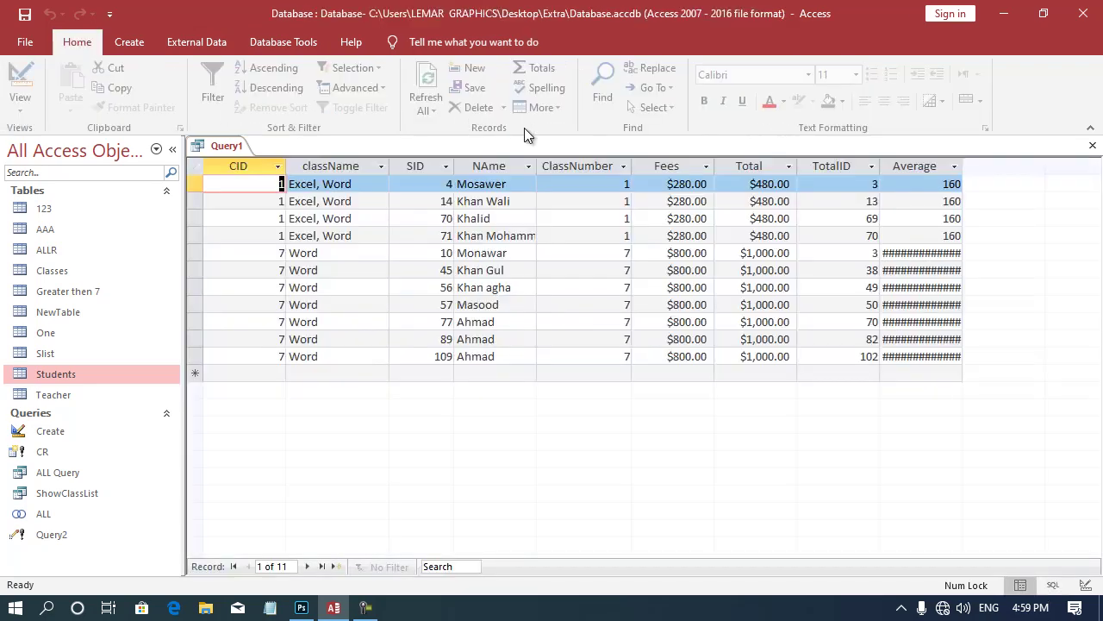
# Select the Total, TotalID and Average columns and save the query as Query1.
pyautogui.moveTo(753, 160); pyautogui.dragTo(911, 164)
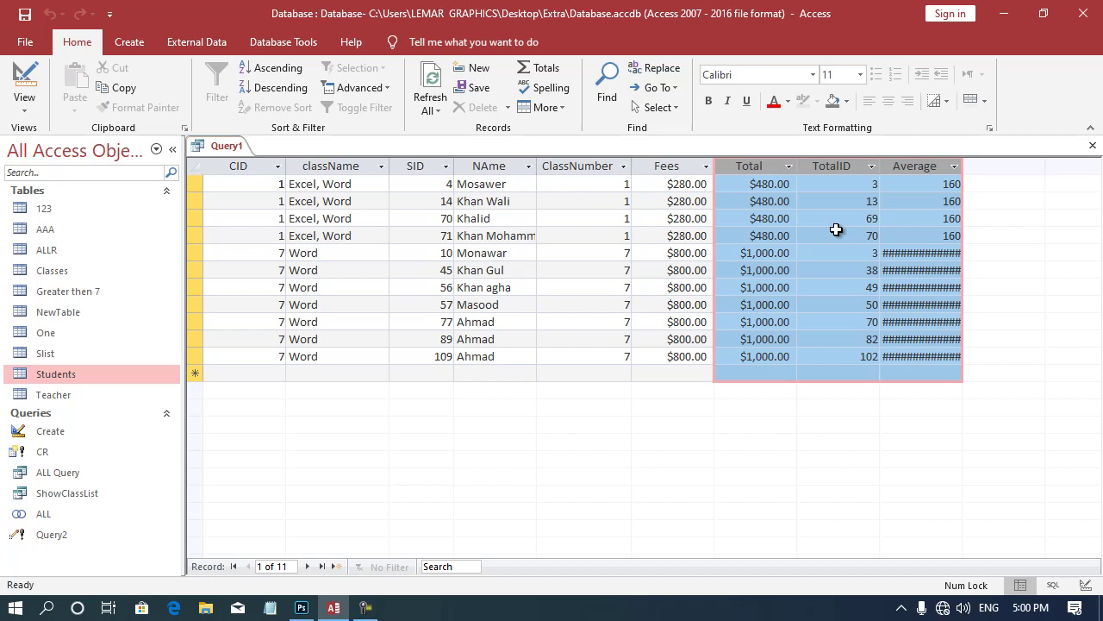
pyautogui.hotkey('ctrl', 's')
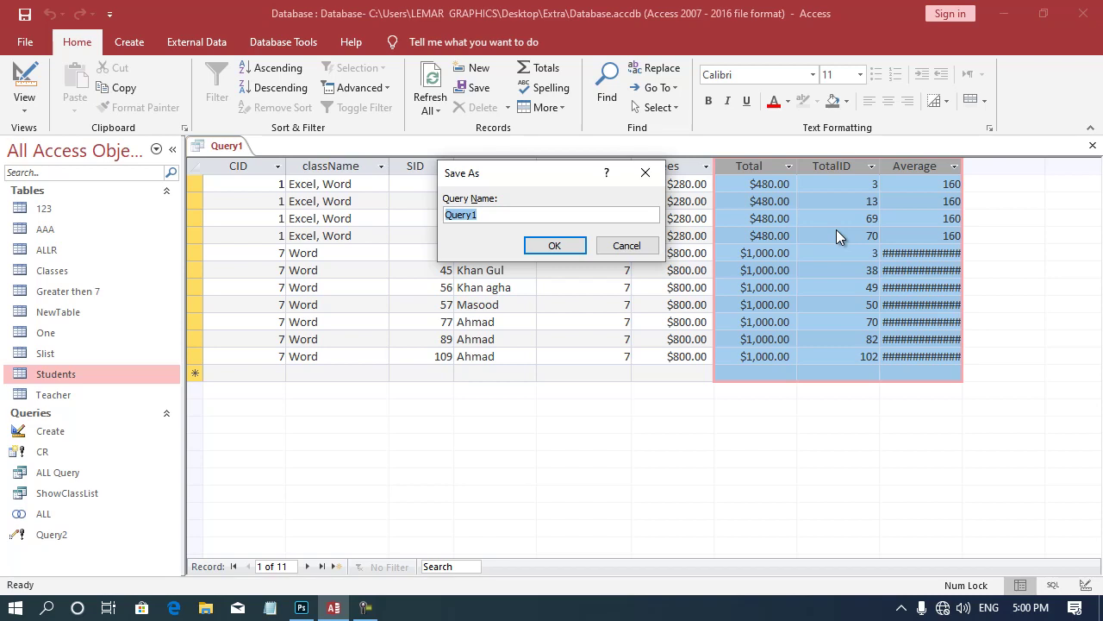
pyautogui.press('Return')
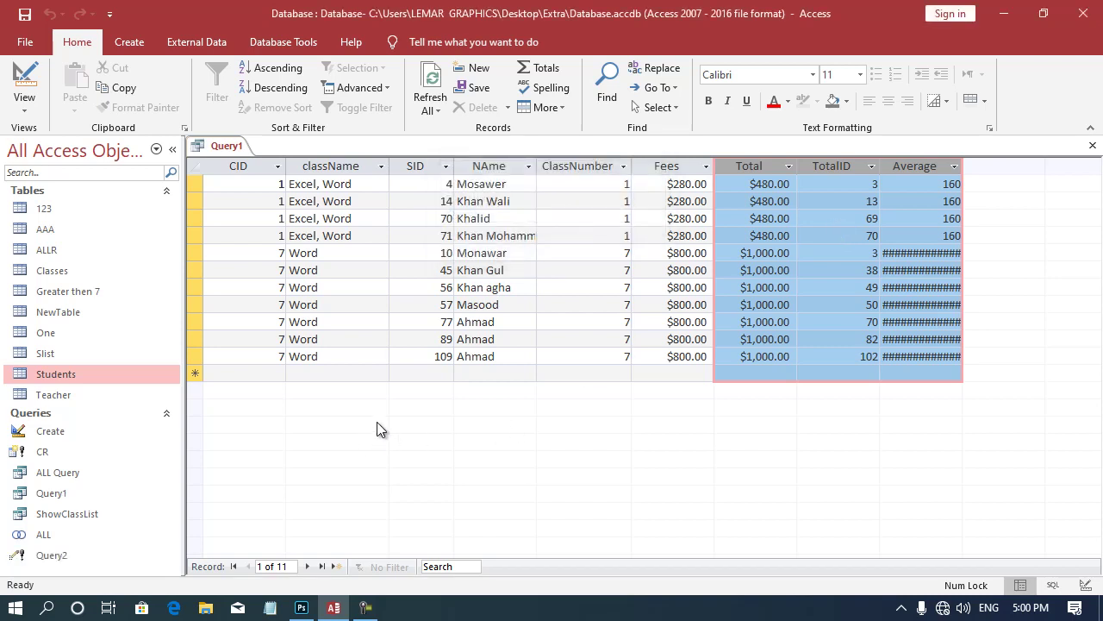
pyautogui.hotkey('ctrl', 'w')
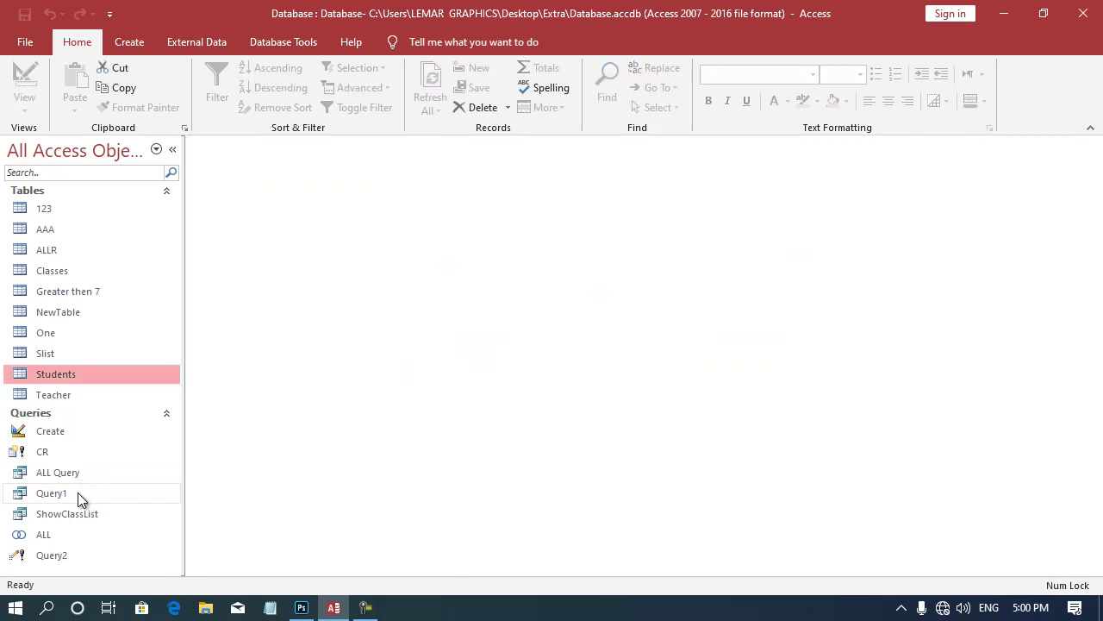
pyautogui.click(78, 492)
pyautogui.click(77, 492)
pyautogui.write('Al')
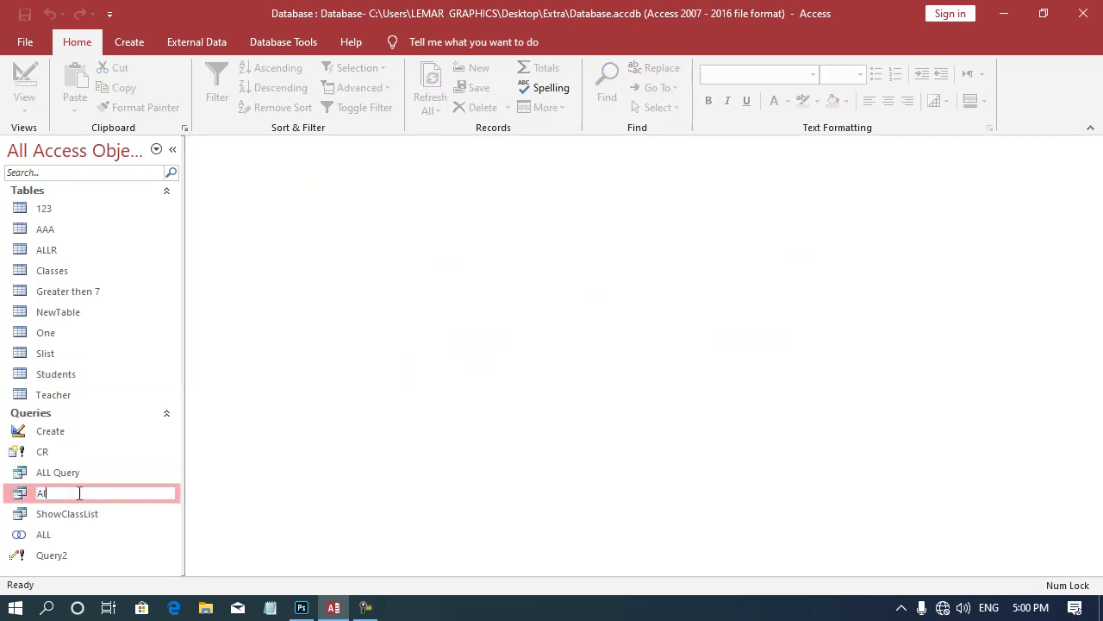
pyautogui.write('lInfo')
pyautogui.press('Return')
pyautogui.press('Return')
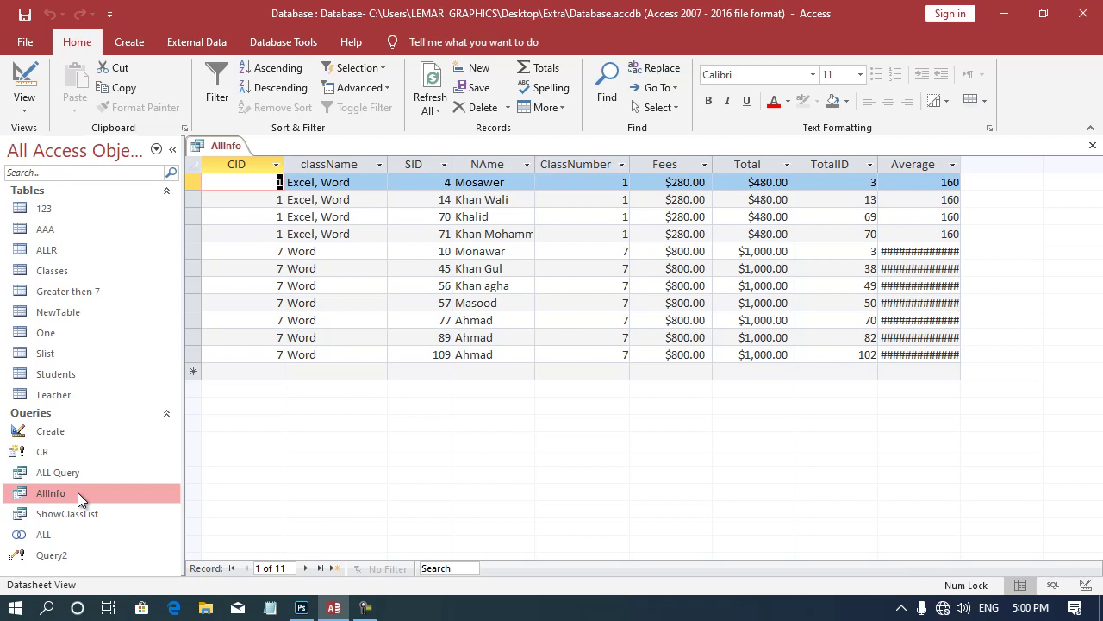
pyautogui.hotkey('ctrl', 'w')
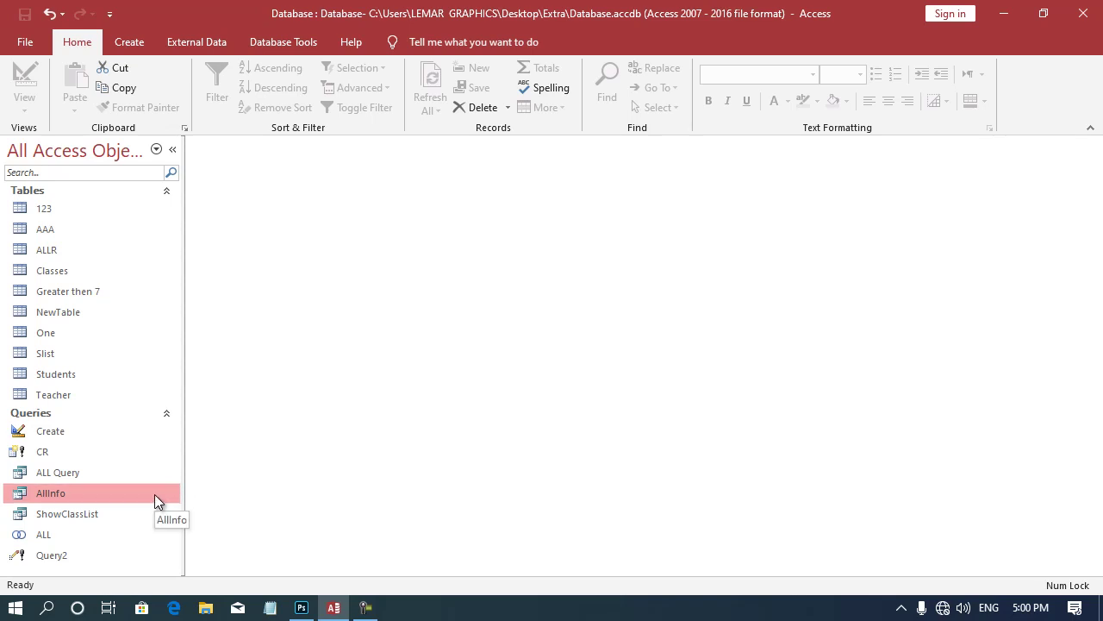
pyautogui.doubleClick(149, 491)
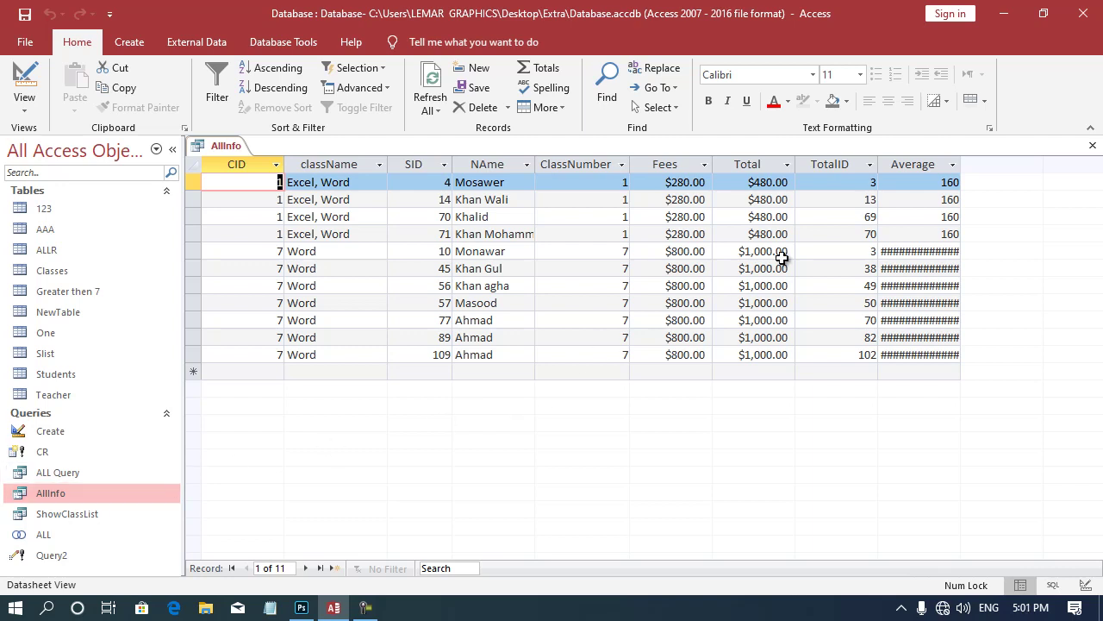
pyautogui.click(1092, 146)
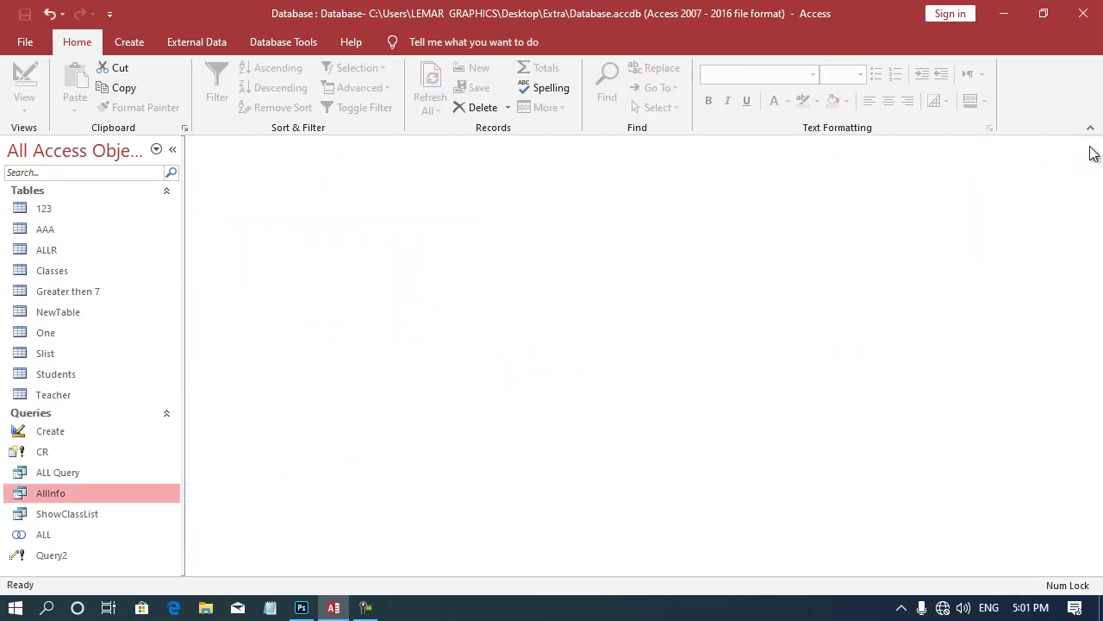
pyautogui.doubleClick(111, 489)
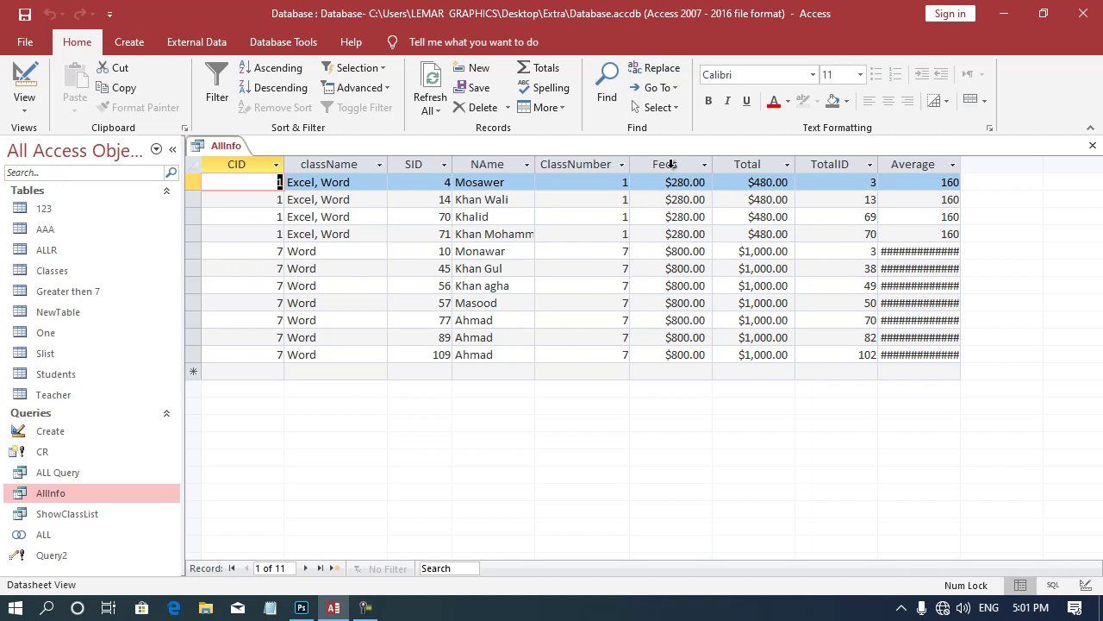
pyautogui.moveTo(670, 164); pyautogui.dragTo(231, 170)
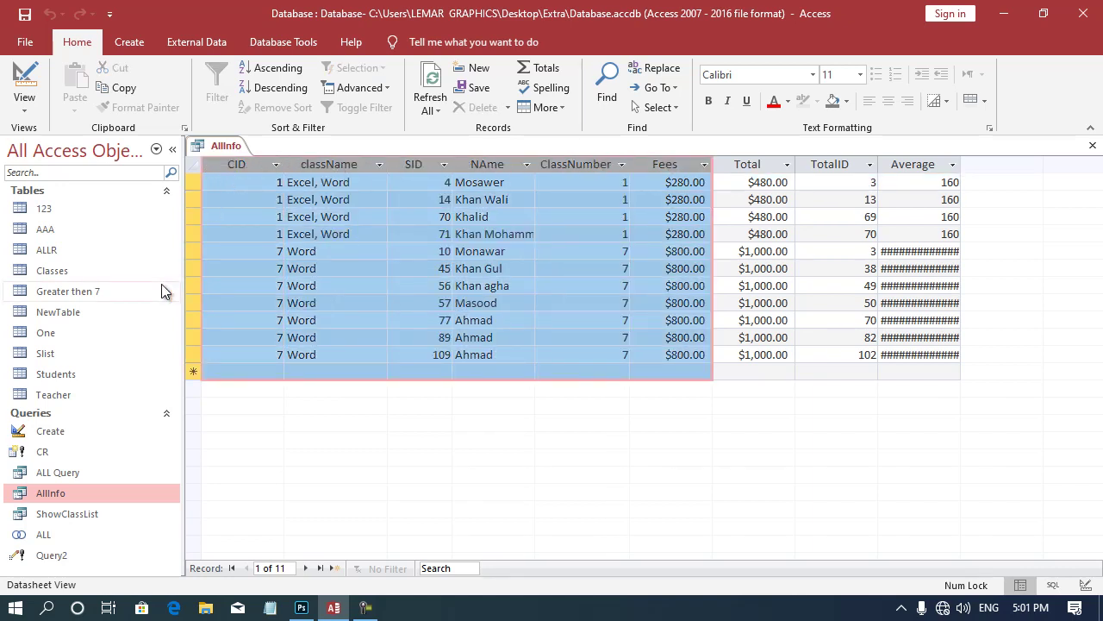
pyautogui.moveTo(732, 158); pyautogui.dragTo(905, 164)
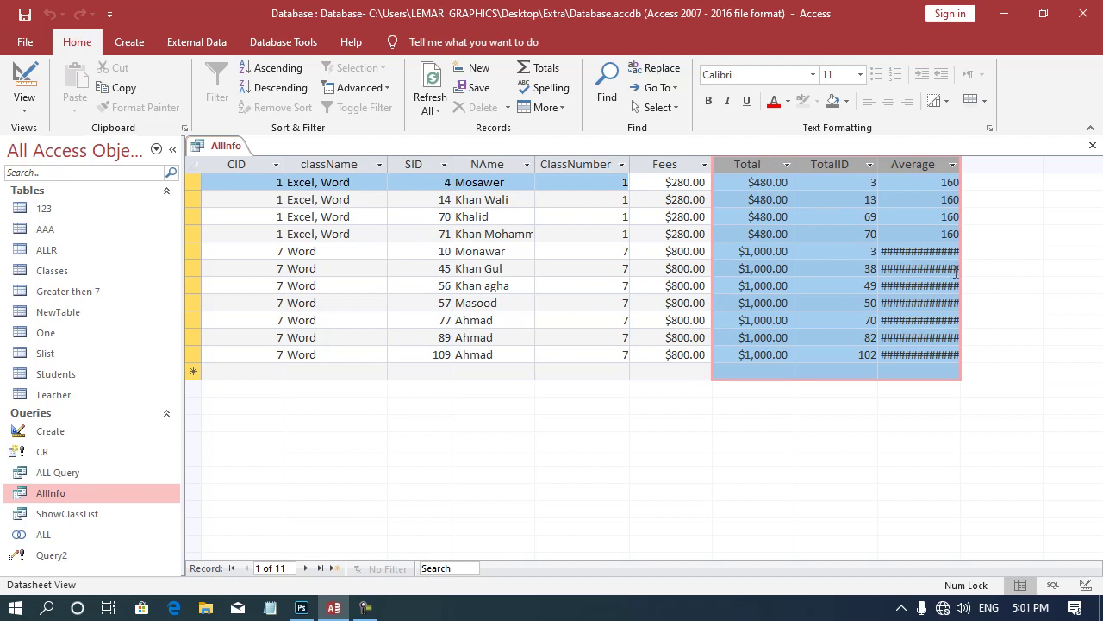
pyautogui.hotkey('ctrl', 'w')
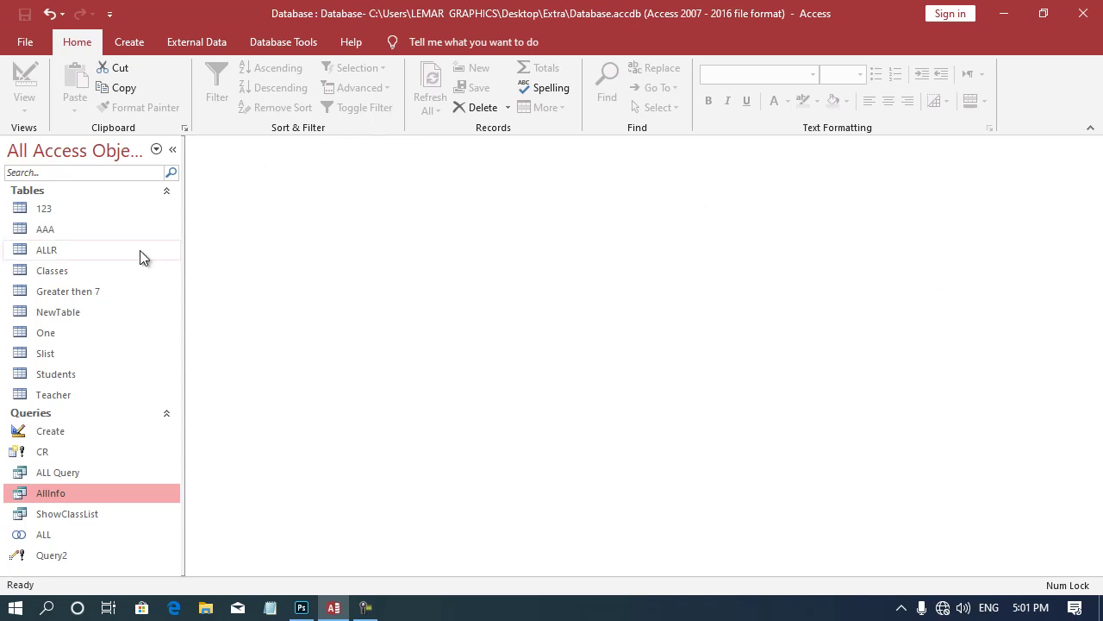
# Start a blank query design with no tables added, in SQL View.
pyautogui.click(129, 43)
pyautogui.click(264, 102)
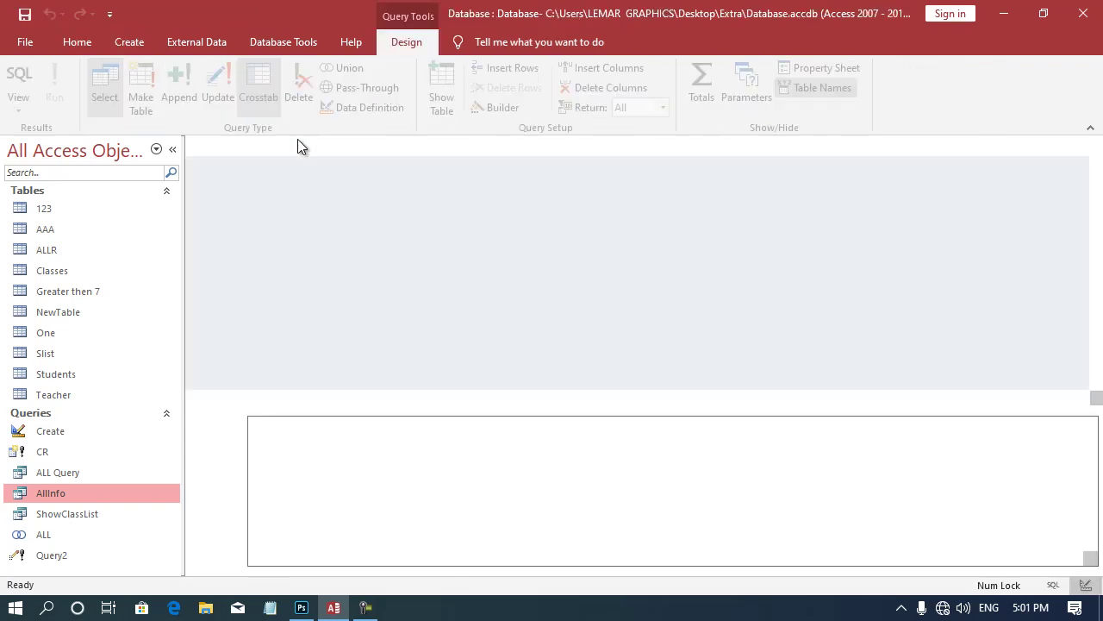
pyautogui.click(672, 162)
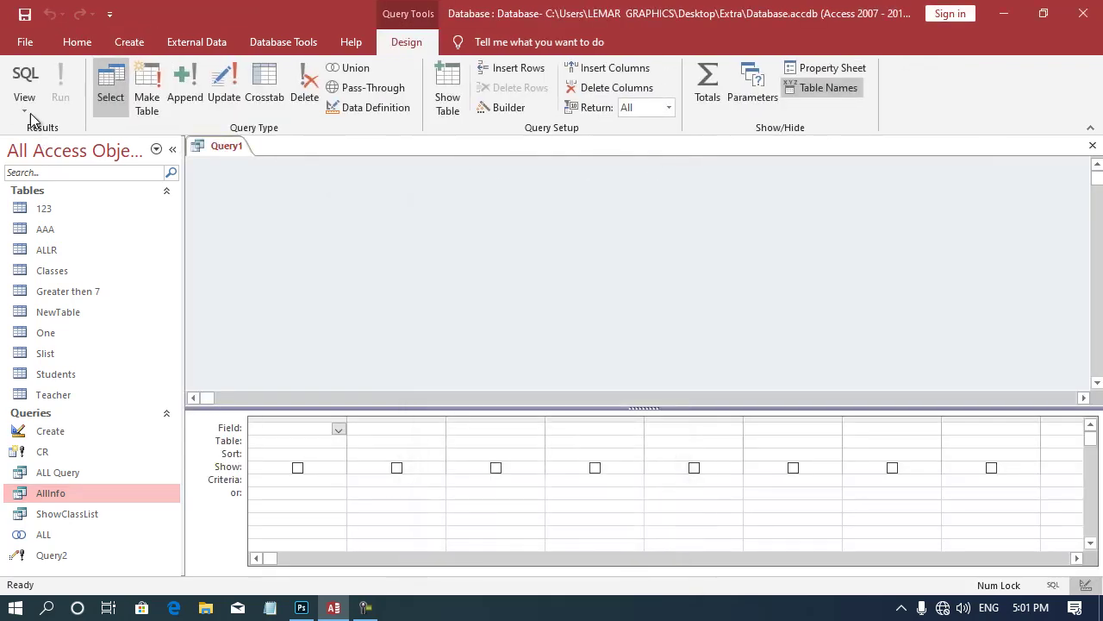
pyautogui.click(25, 77)
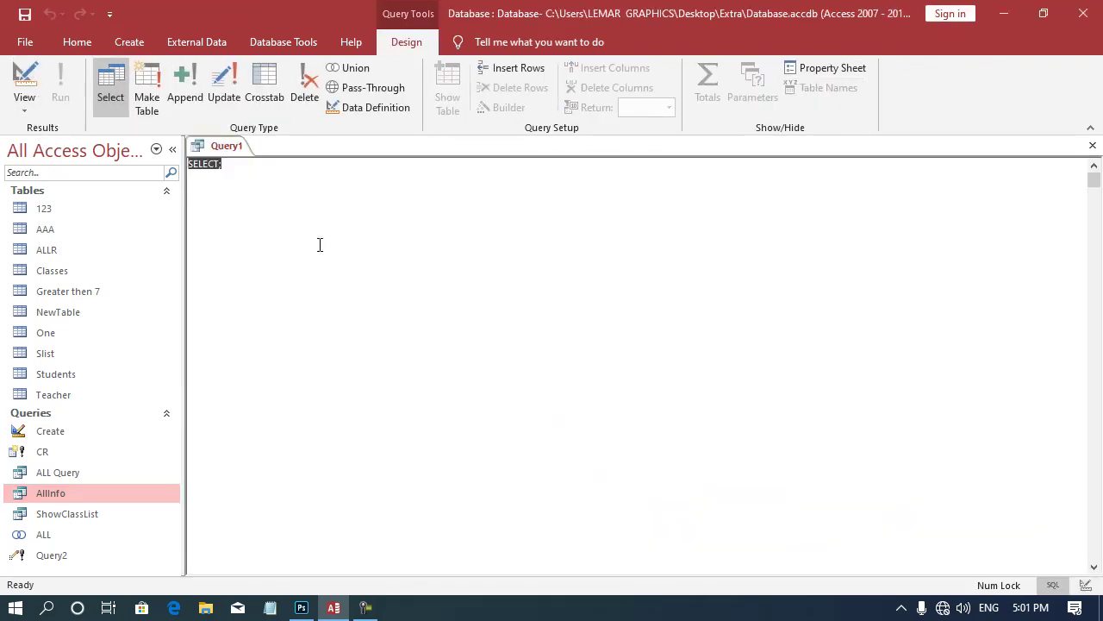
# Write 'SELECT* from Students' and run it to list the 11 student records.
pyautogui.press('Left')
pyautogui.press('End')
pyautogui.press('Return')
pyautogui.press('BackSpace')
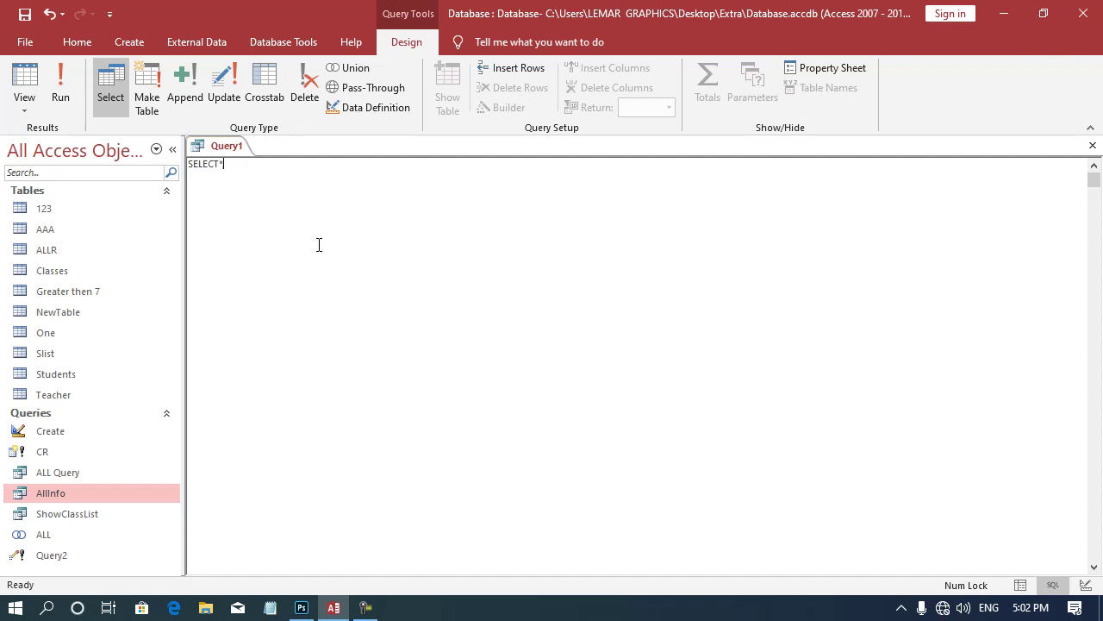
pyautogui.write('from S')
pyautogui.write('tuden')
pyautogui.write('ts')
pyautogui.click(60, 86)
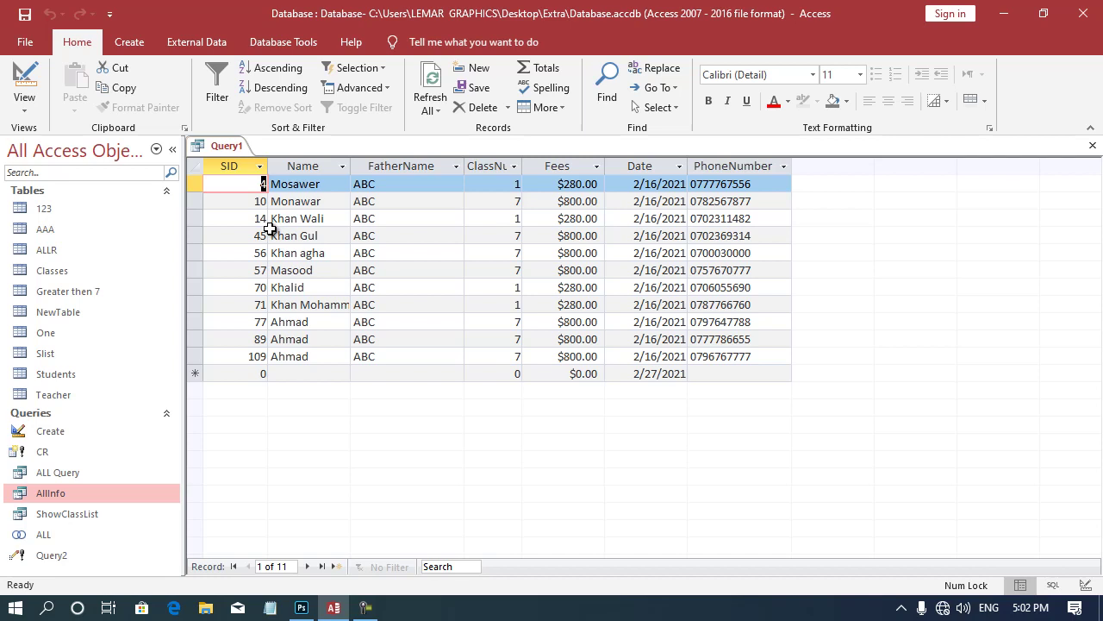
# Rewrite the FROM clause as 'Classes inner join Students on Classes.CID = Students.Classnumber' and run it.
pyautogui.click(24, 102)
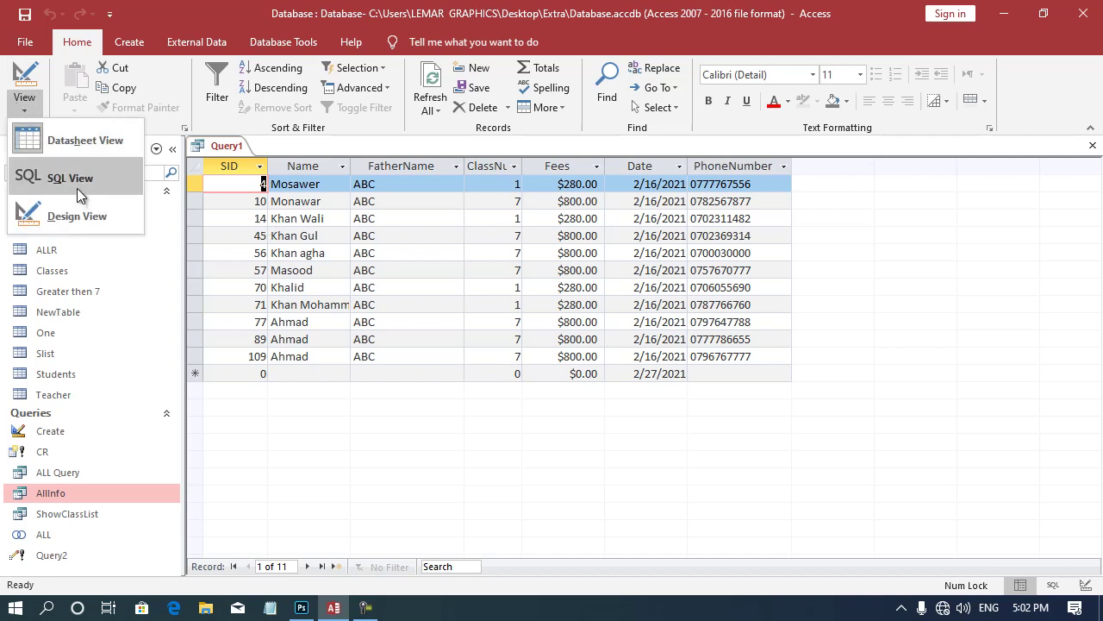
pyautogui.click(77, 191)
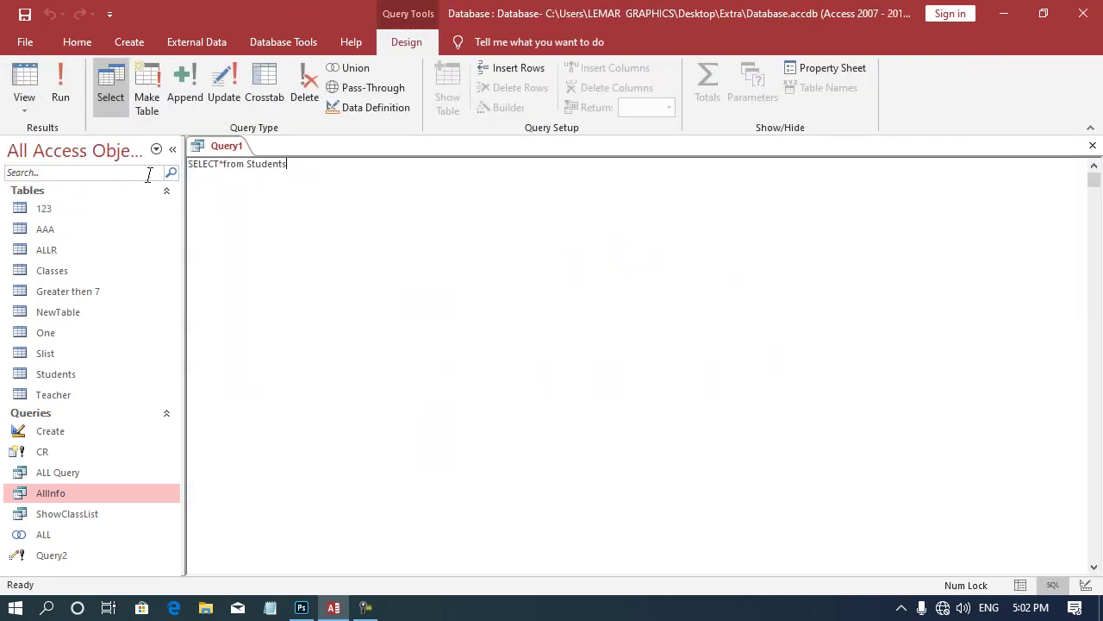
pyautogui.doubleClick(222, 166)
pyautogui.click(302, 165)
pyautogui.write('inn')
pyautogui.press('BackSpace')
pyautogui.press('BackSpace')
pyautogui.press('BackSpace')
pyautogui.press('BackSpace')
pyautogui.press('BackSpace')
pyautogui.press('BackSpace')
pyautogui.press('BackSpace')
pyautogui.press('BackSpace')
pyautogui.press('BackSpace')
pyautogui.press('BackSpace')
pyautogui.press('BackSpace')
pyautogui.write('C')
pyautogui.write('lasses ')
pyautogui.write('i')
pyautogui.write('nner j')
pyautogui.press('BackSpace')
pyautogui.write('join')
pyautogui.write(' S')
pyautogui.write('tudents')
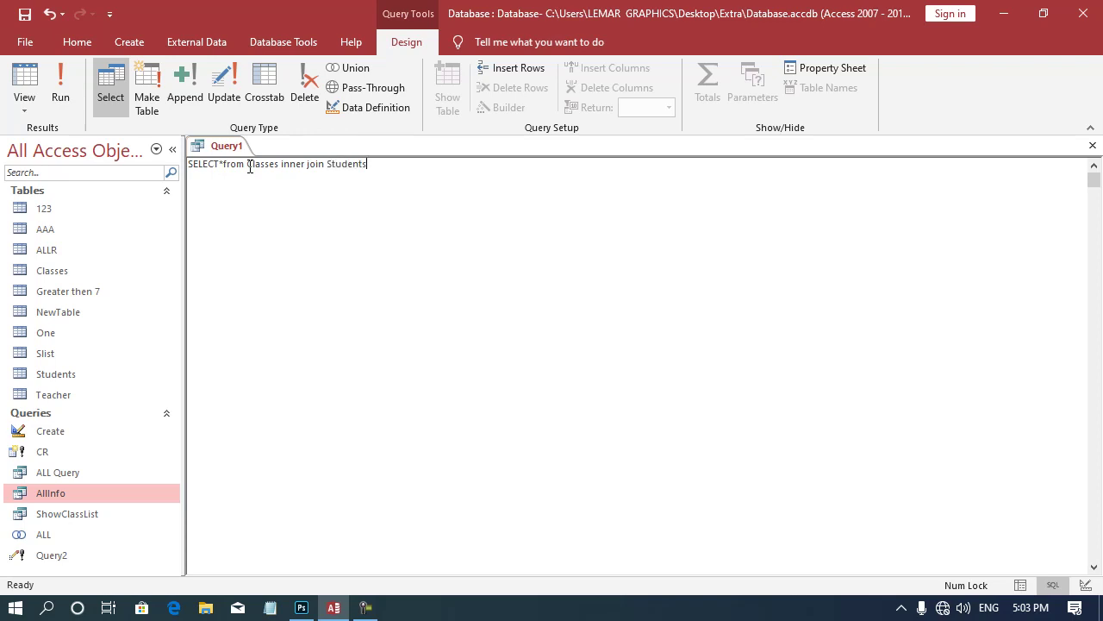
pyautogui.write('on ')
pyautogui.write('Cl')
pyautogui.write('asses.')
pyautogui.write('C')
pyautogui.write('ID = ')
pyautogui.write('St')
pyautogui.write('udents')
pyautogui.write('.')
pyautogui.write('Clas')
pyautogui.write('snum')
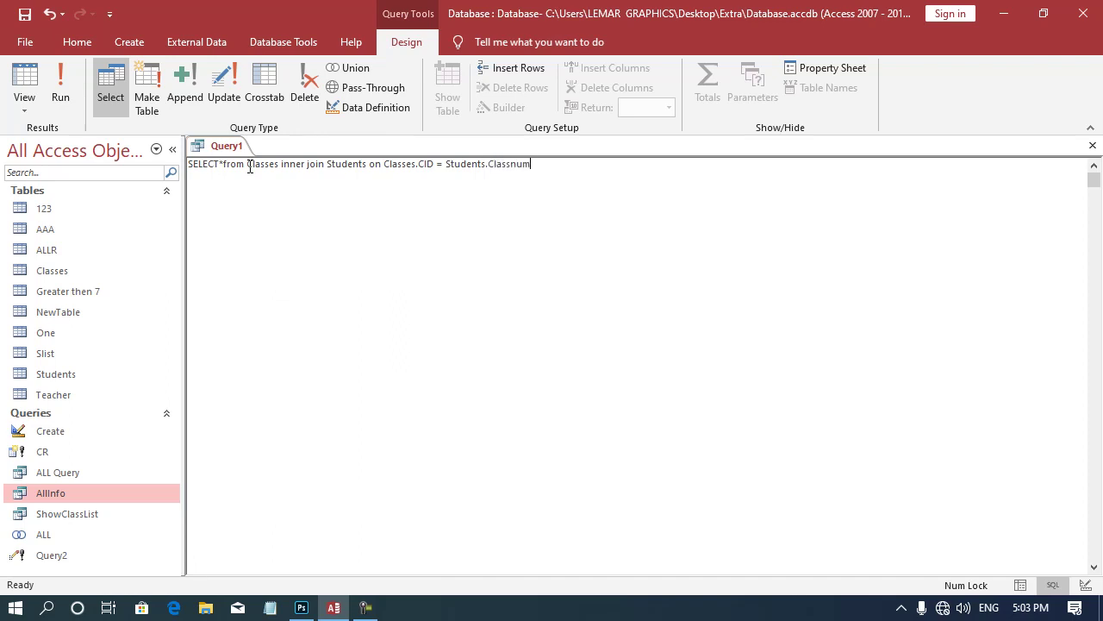
pyautogui.write('ber')
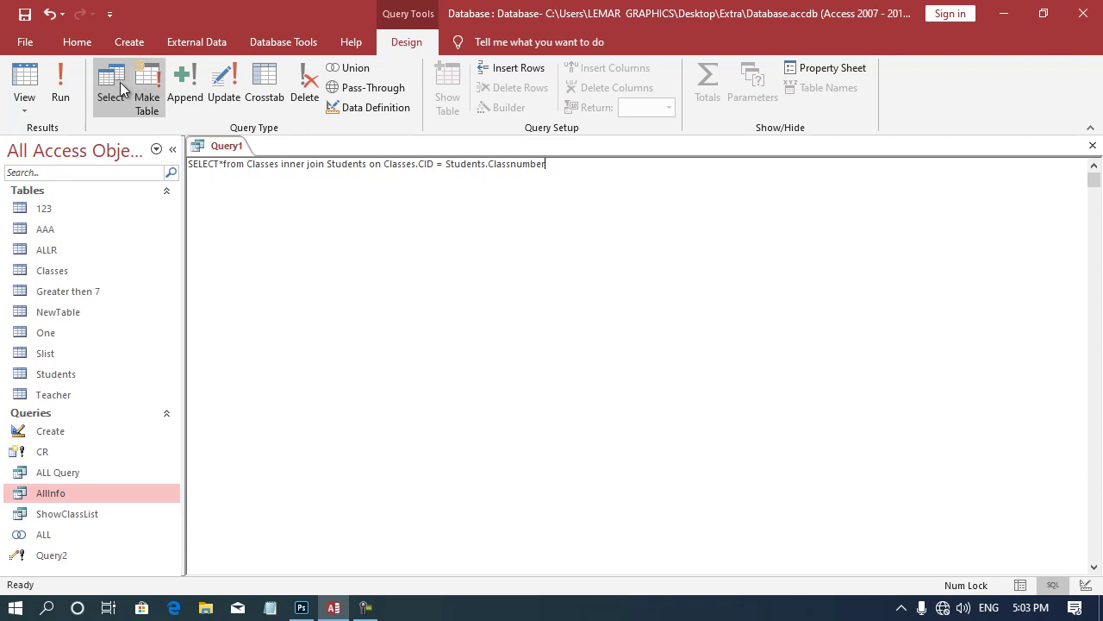
pyautogui.click(60, 87)
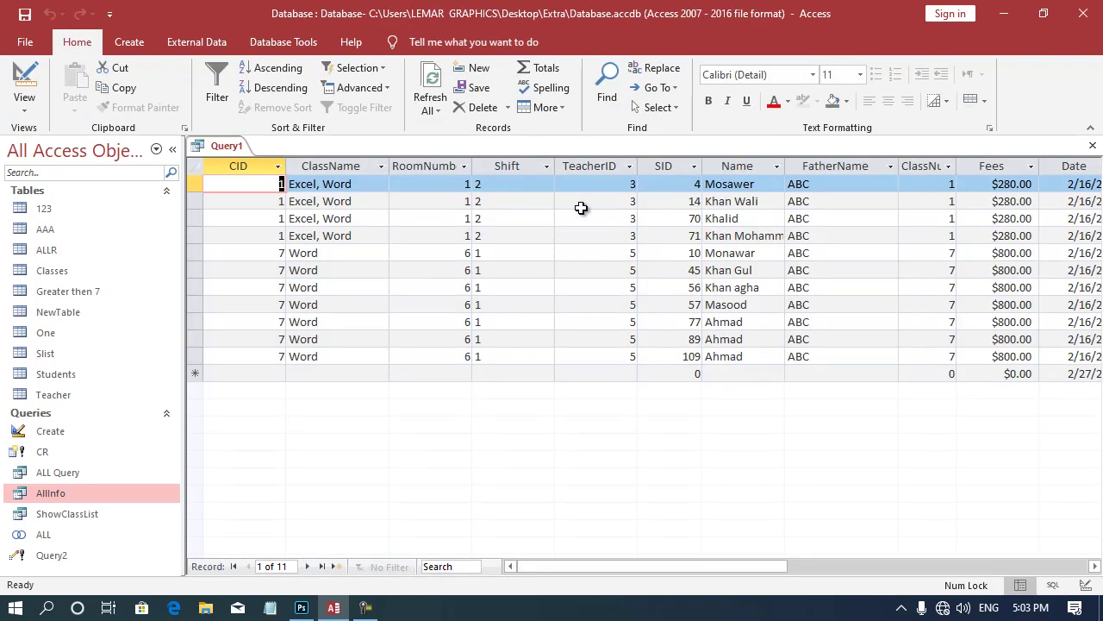
# Return to the join query's SQL text and break the FROM clause onto a second line.
pyautogui.click(24, 97)
pyautogui.click(55, 180)
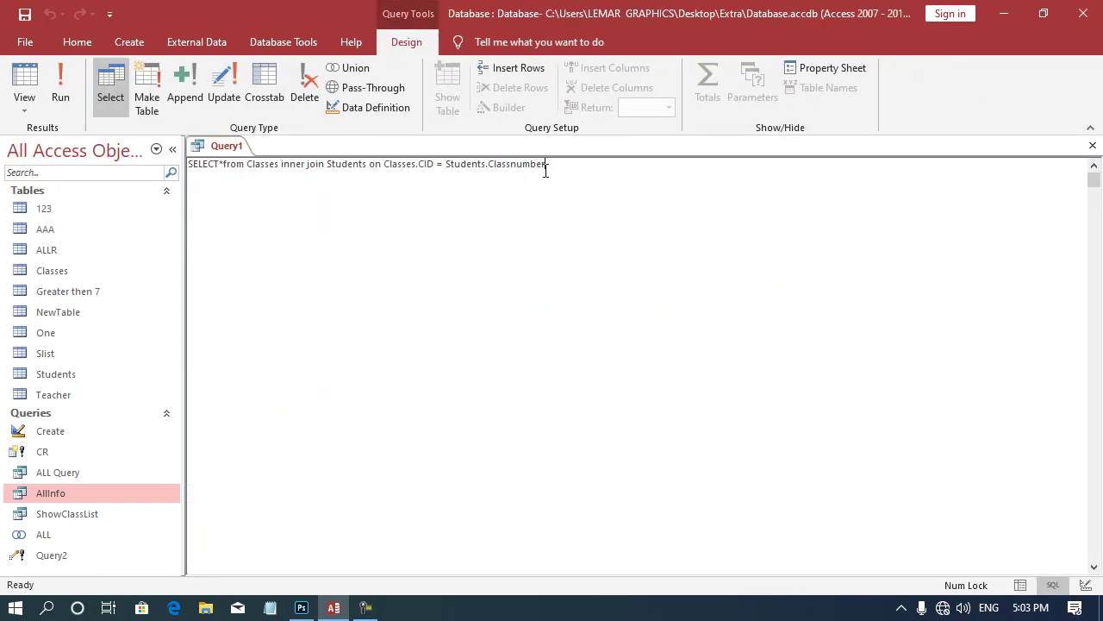
pyautogui.moveTo(545, 164); pyautogui.dragTo(376, 167)
pyautogui.click(596, 168)
pyautogui.moveTo(546, 164); pyautogui.dragTo(286, 167)
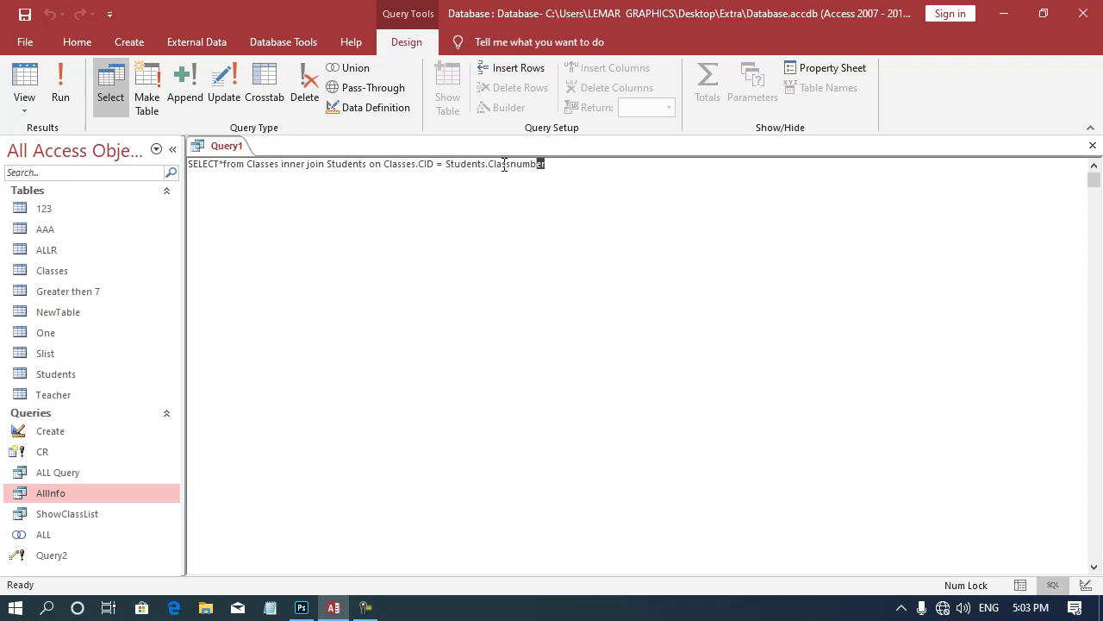
pyautogui.click(284, 169)
pyautogui.keyDown('shift'); pyautogui.click(284, 169); pyautogui.keyUp('shift')
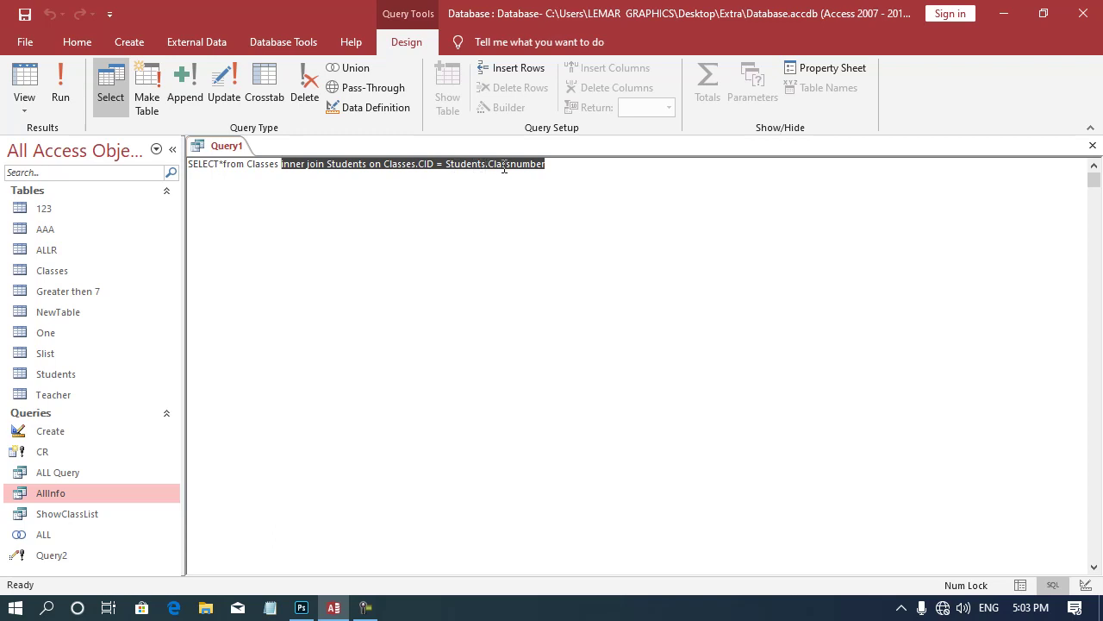
pyautogui.click(324, 164)
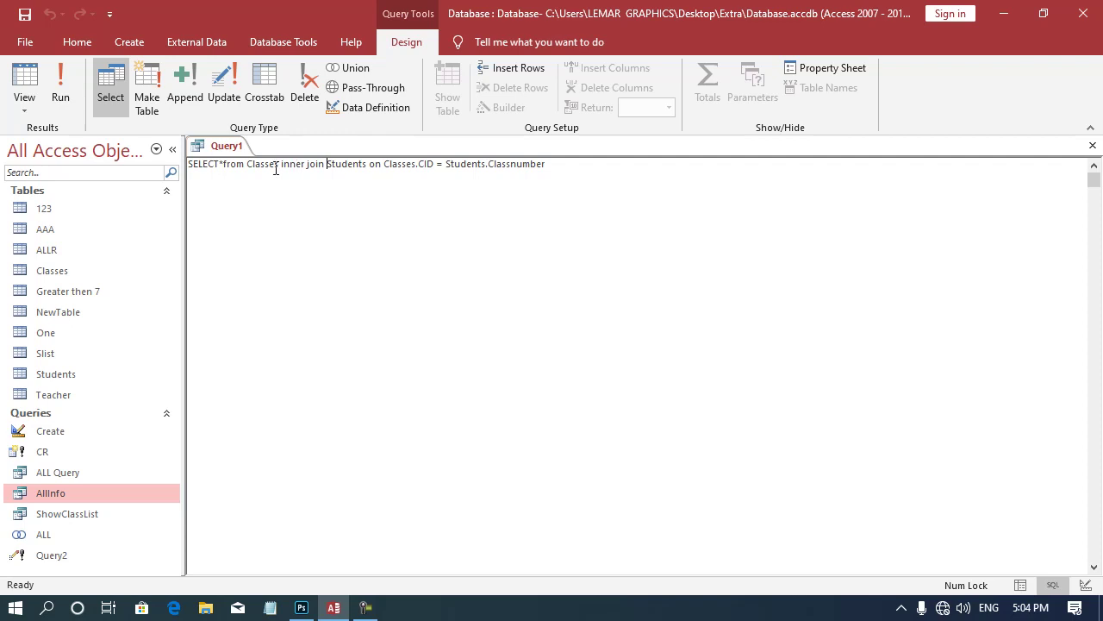
pyautogui.click(225, 164)
pyautogui.press('Return')
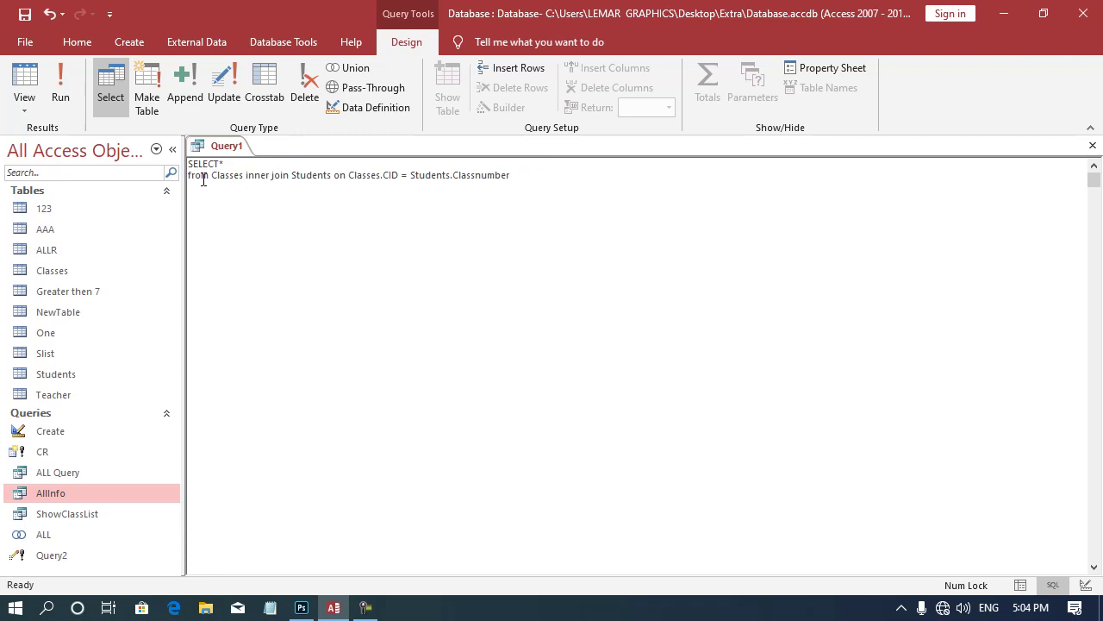
# Highlight each join part in turn: Classes, inner join, Students, on, Classes.CID, Students.Classnumber.
pyautogui.doubleClick(231, 177)
pyautogui.doubleClick(234, 176)
pyautogui.moveTo(245, 176); pyautogui.dragTo(285, 176)
pyautogui.doubleClick(304, 177)
pyautogui.doubleClick(339, 177)
pyautogui.moveTo(348, 177); pyautogui.dragTo(388, 178)
pyautogui.moveTo(410, 178); pyautogui.dragTo(509, 178)
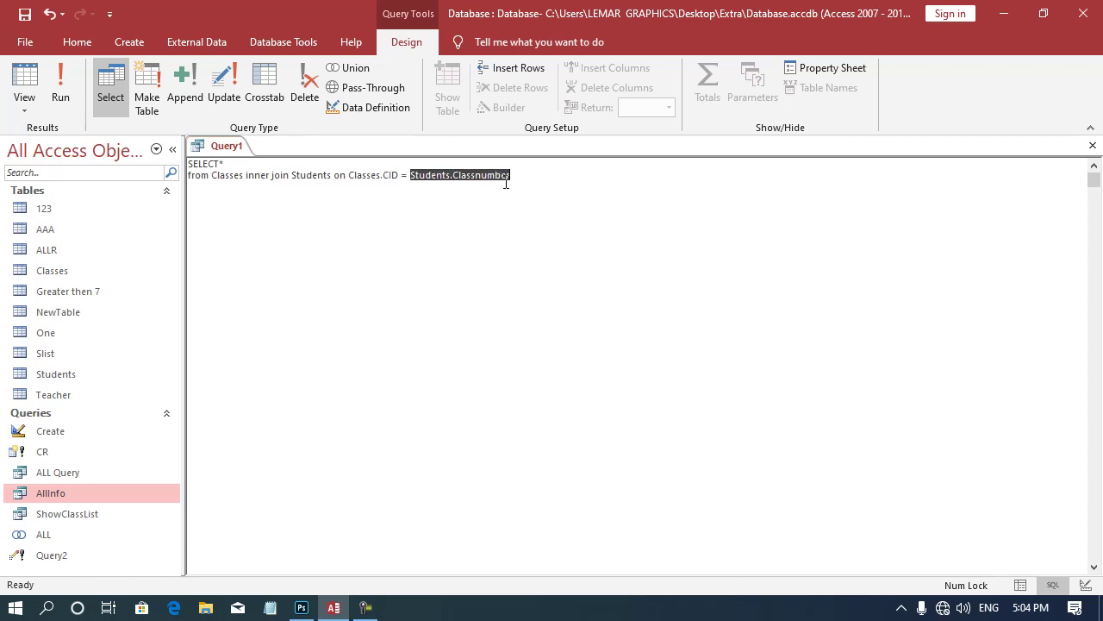
pyautogui.click(277, 42)
pyautogui.click(207, 86)
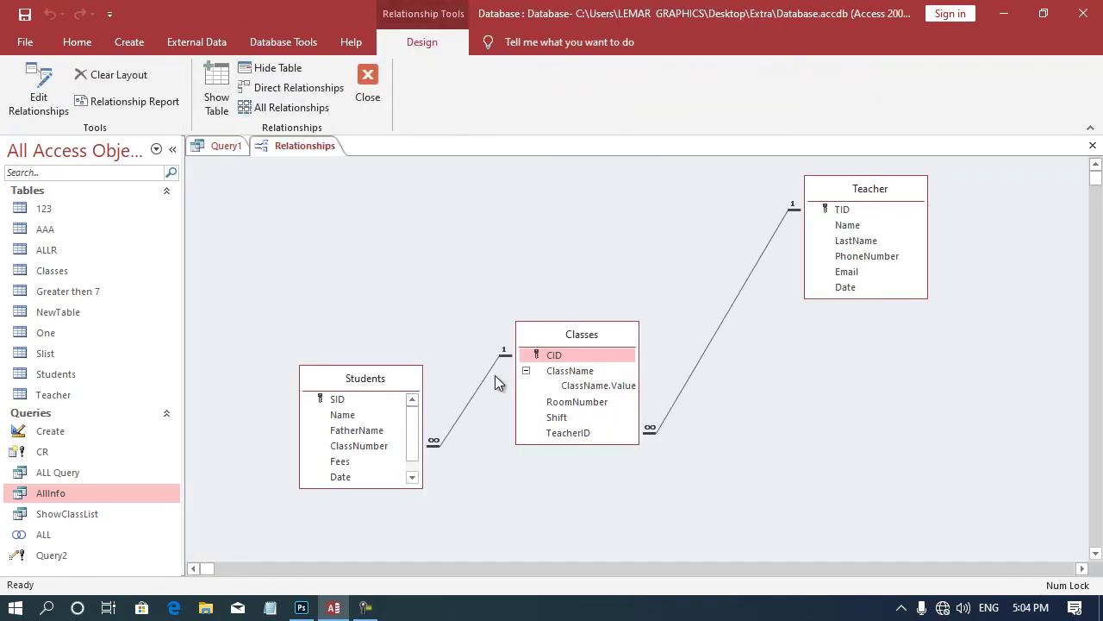
pyautogui.click(551, 356)
pyautogui.click(381, 446)
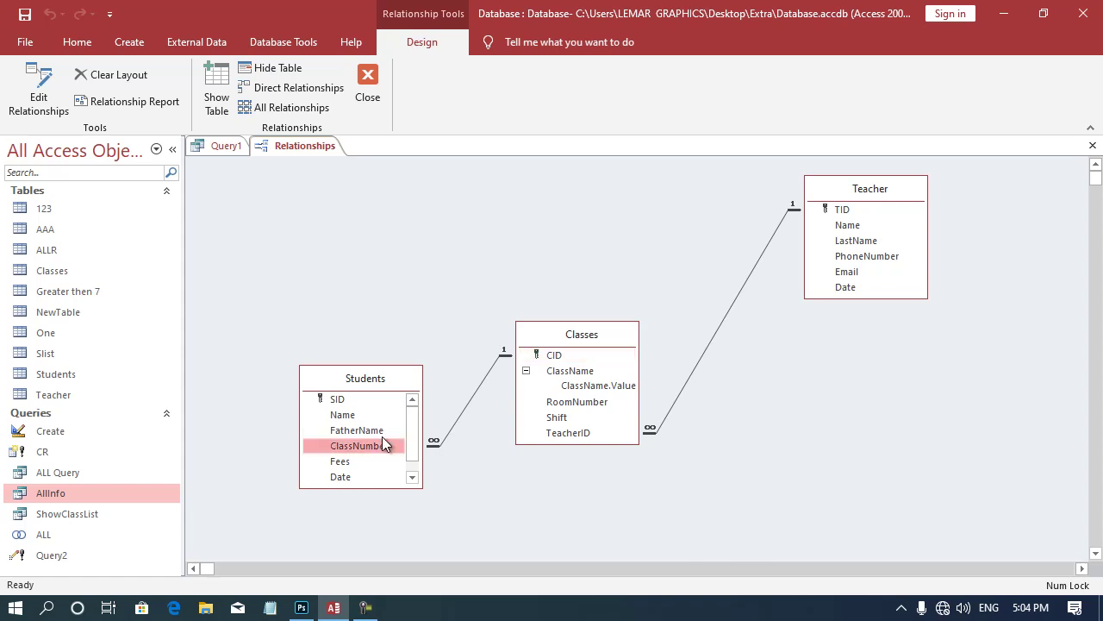
pyautogui.hotkey('ctrl', 'w')
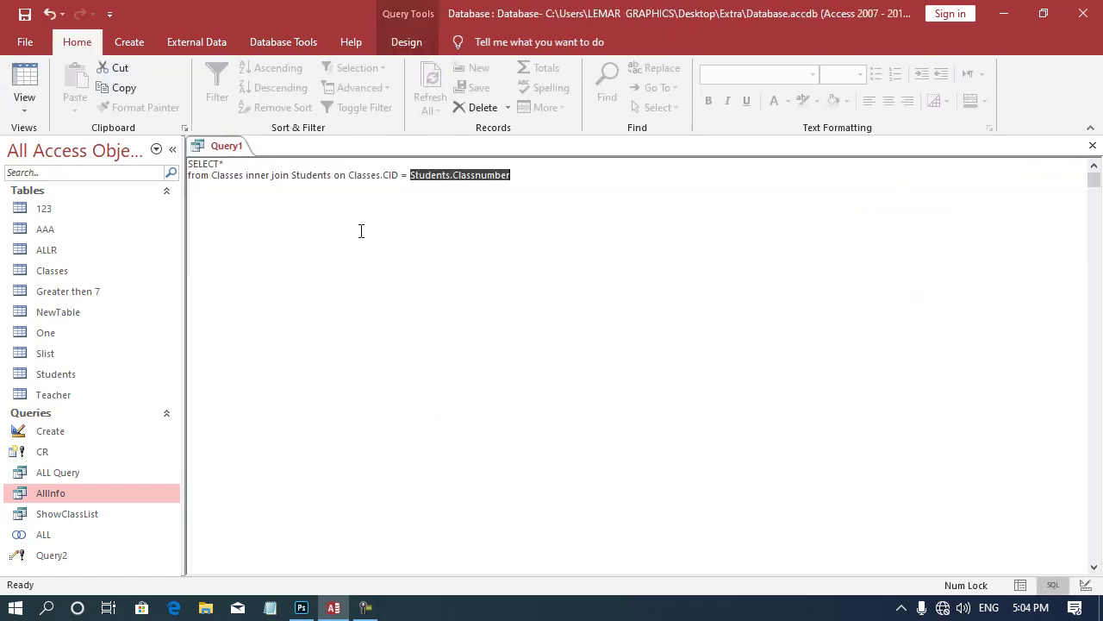
pyautogui.click(545, 179)
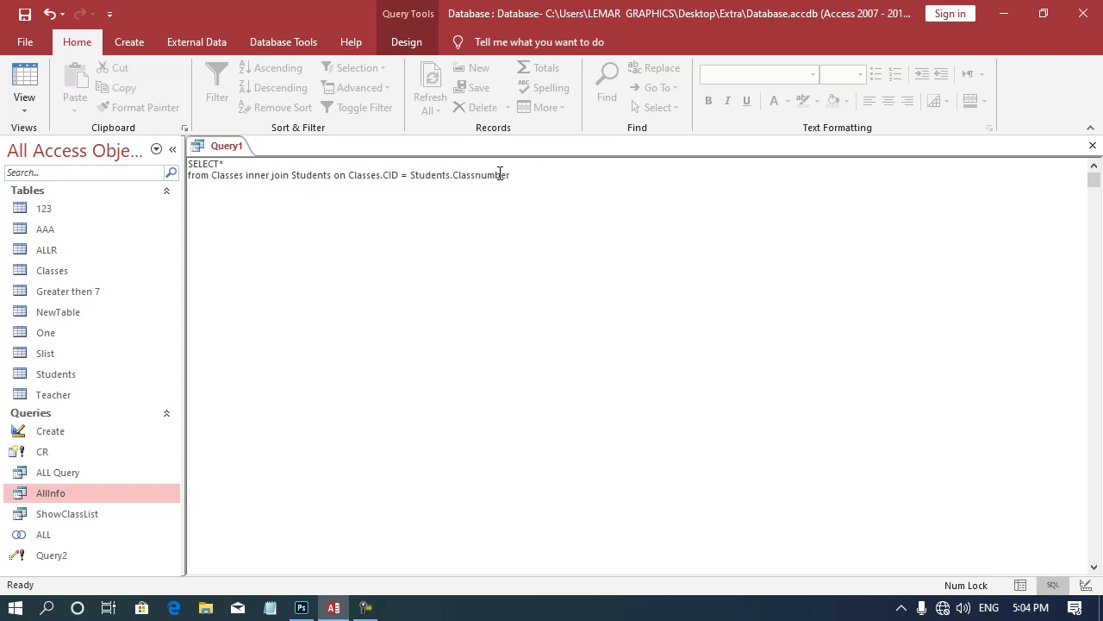
# Add 'where Students.SID>50' on a third line and check the SID column of the 7 results.
pyautogui.write('w')
pyautogui.write('here')
pyautogui.write(' Students.')
pyautogui.write('S')
pyautogui.write('ID>')
pyautogui.write('50')
pyautogui.click(26, 107)
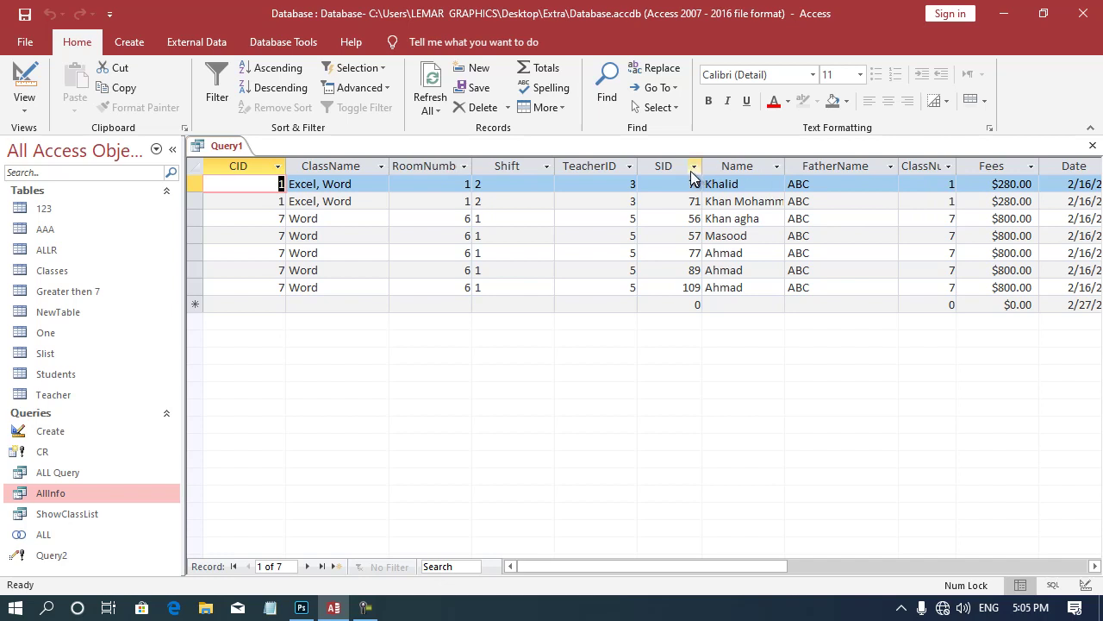
pyautogui.click(689, 169)
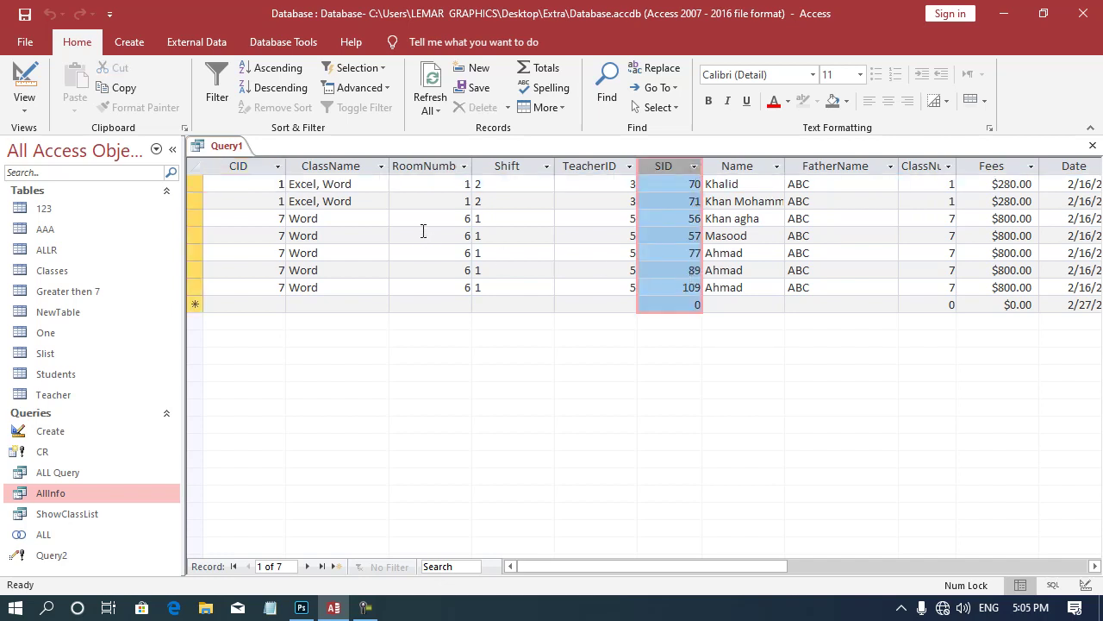
# Change the filter to 'where Students.SID<50', run it, and confirm the 4 returned SIDs.
pyautogui.click(23, 107)
pyautogui.click(36, 165)
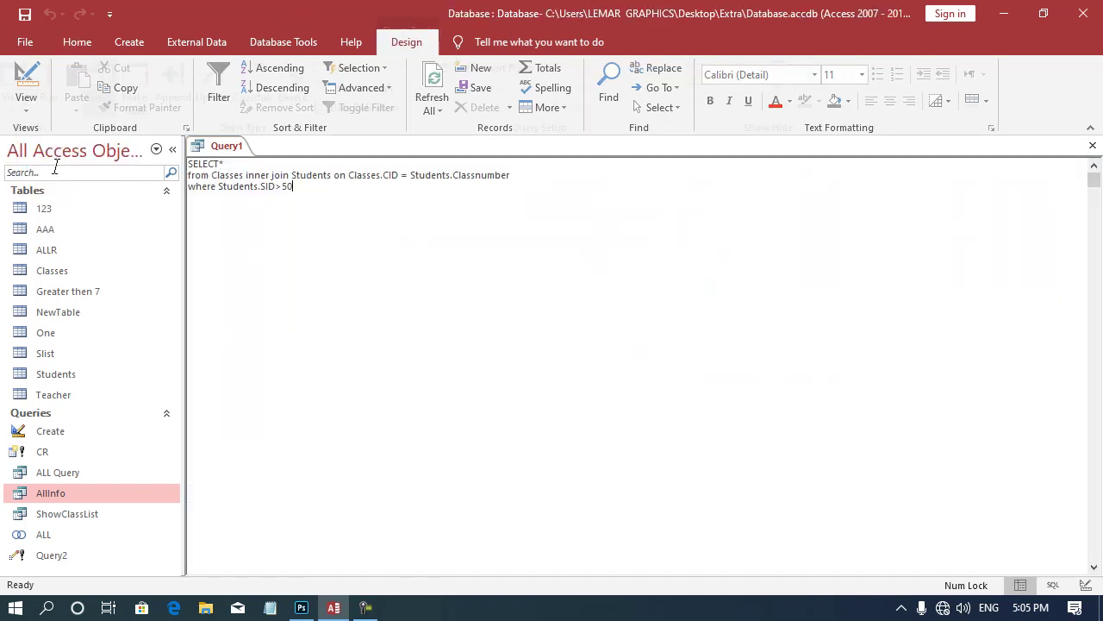
pyautogui.click(282, 186)
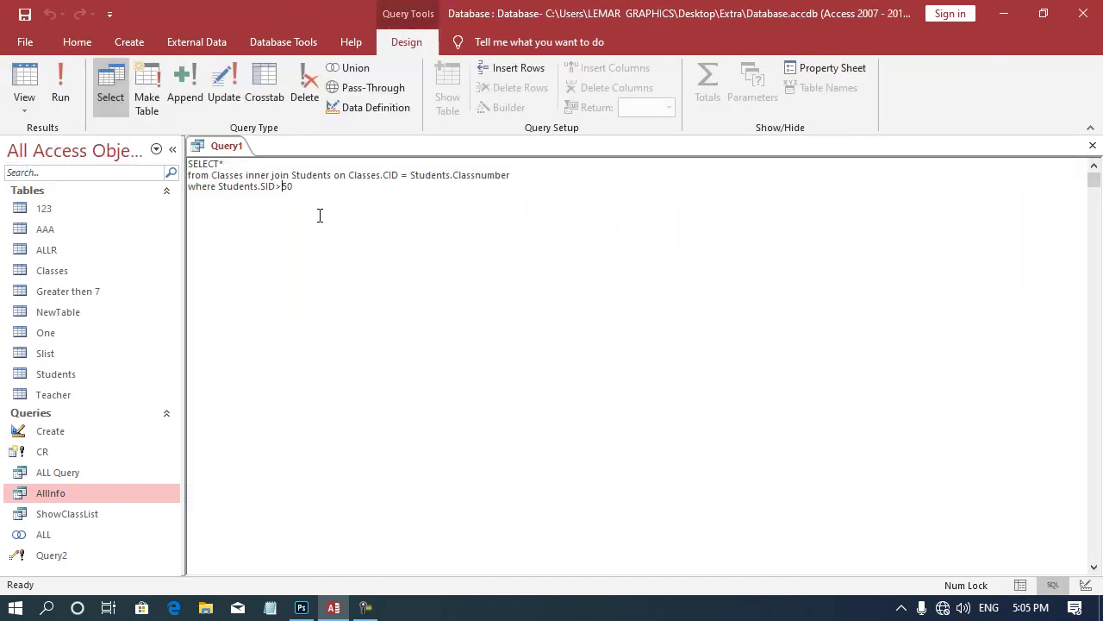
pyautogui.press('BackSpace')
pyautogui.write('<')
pyautogui.click(24, 86)
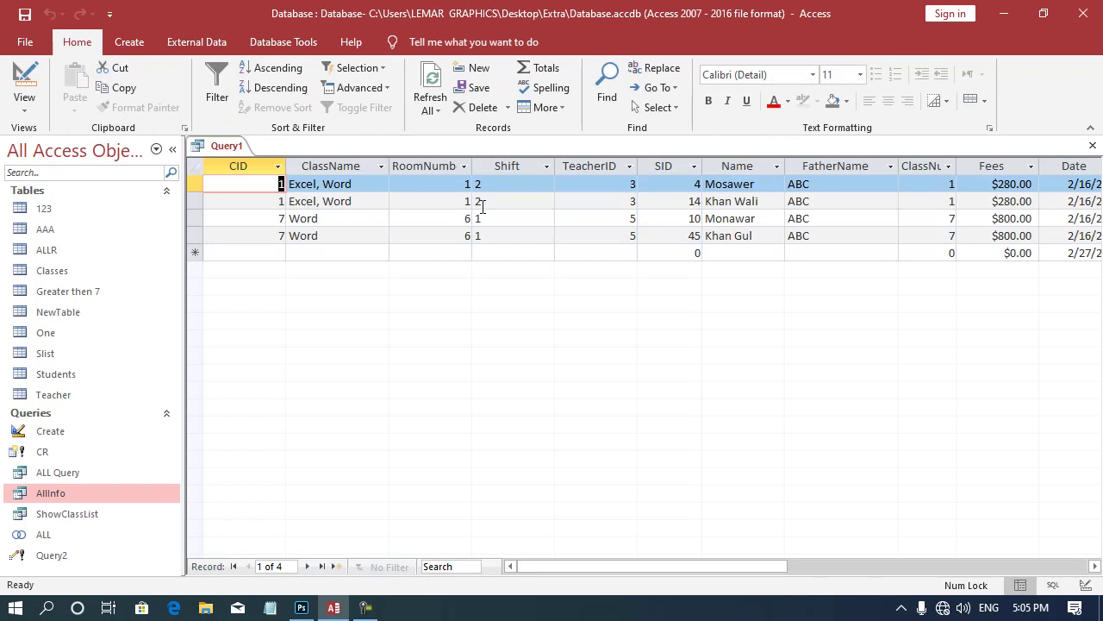
pyautogui.click(678, 168)
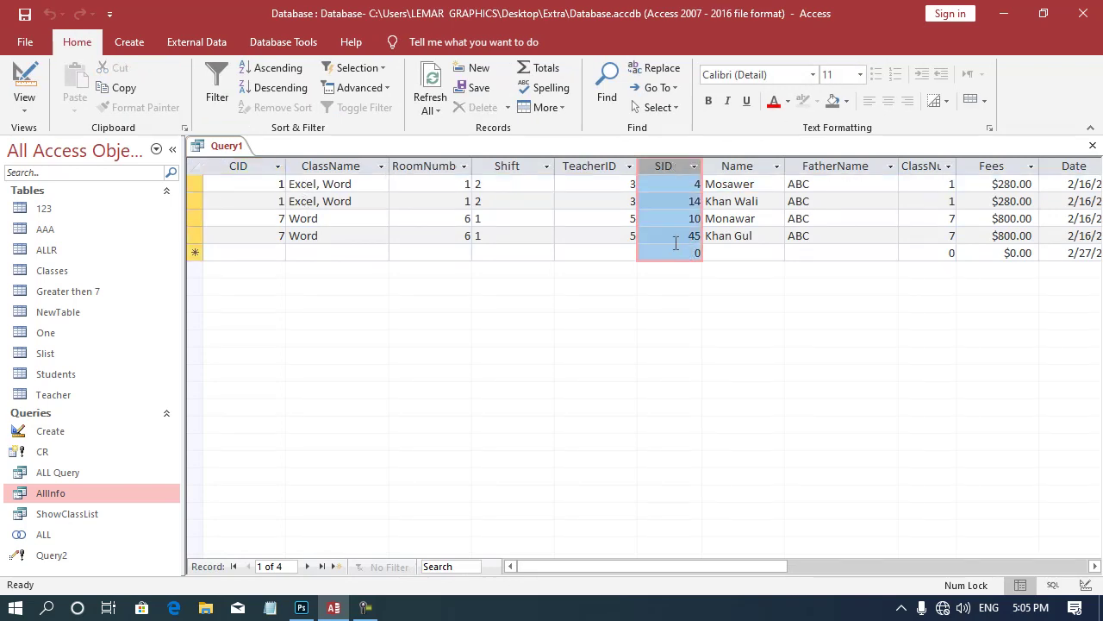
pyautogui.click(24, 111)
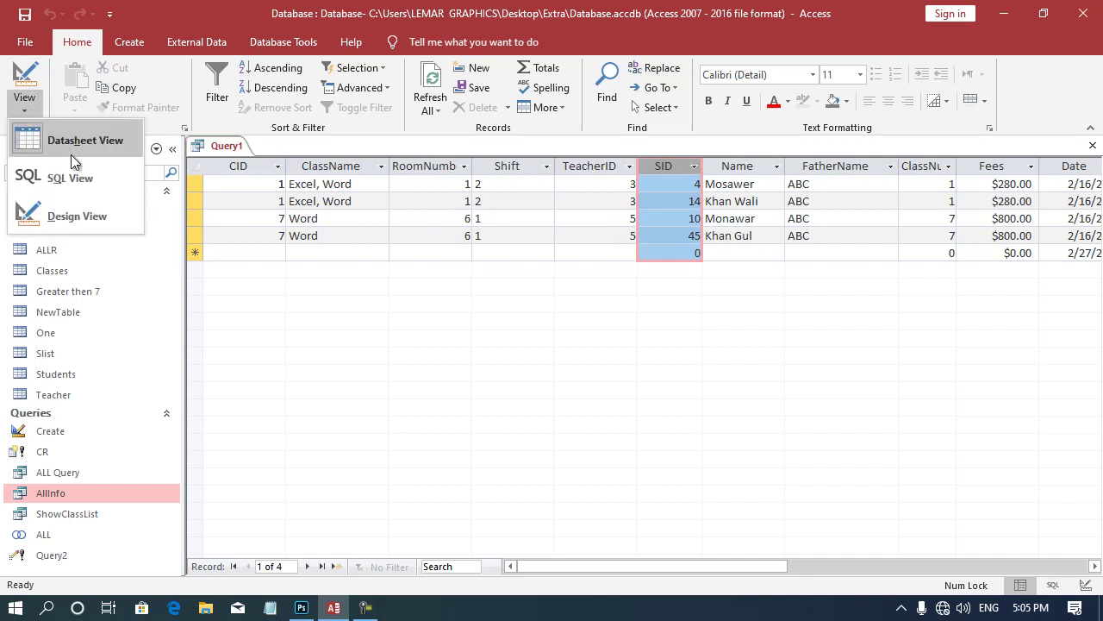
pyautogui.click(47, 178)
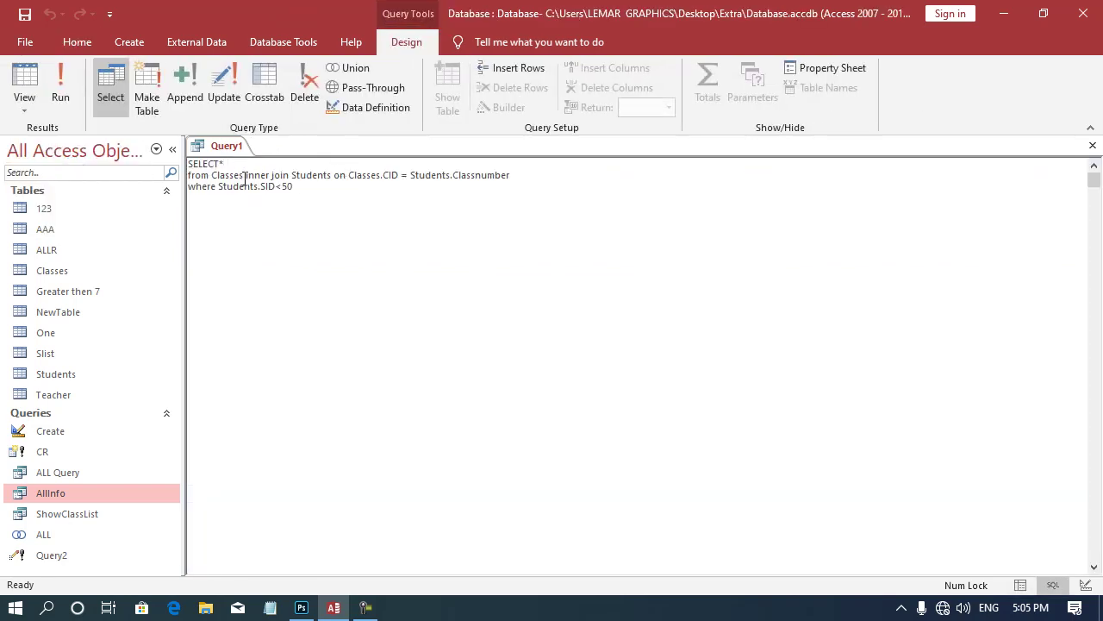